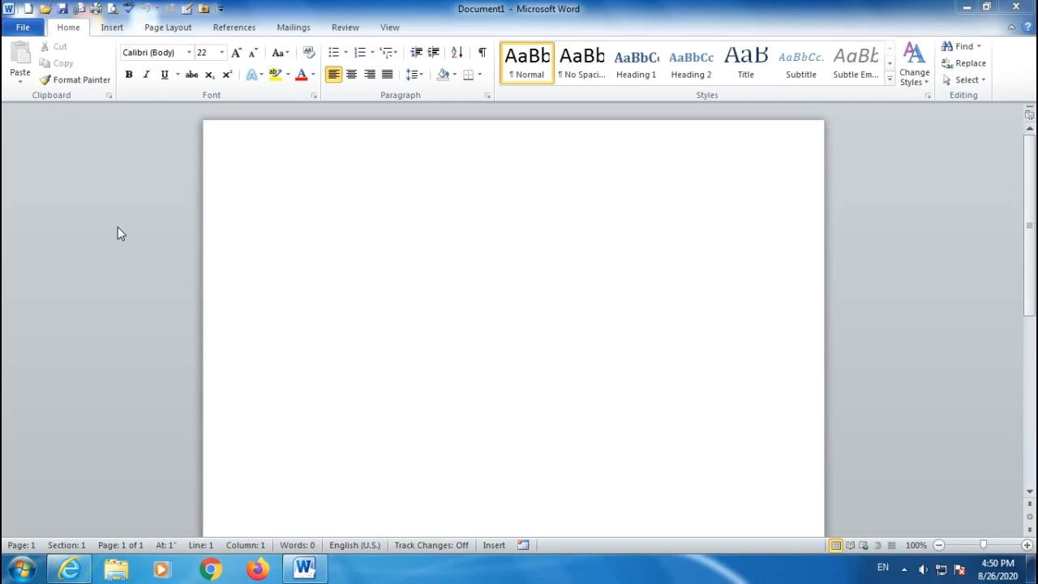
pyautogui.moveTo(50, 17); pyautogui.dragTo(89, 40)
pyautogui.moveTo(2, 37); pyautogui.dragTo(115, 100)
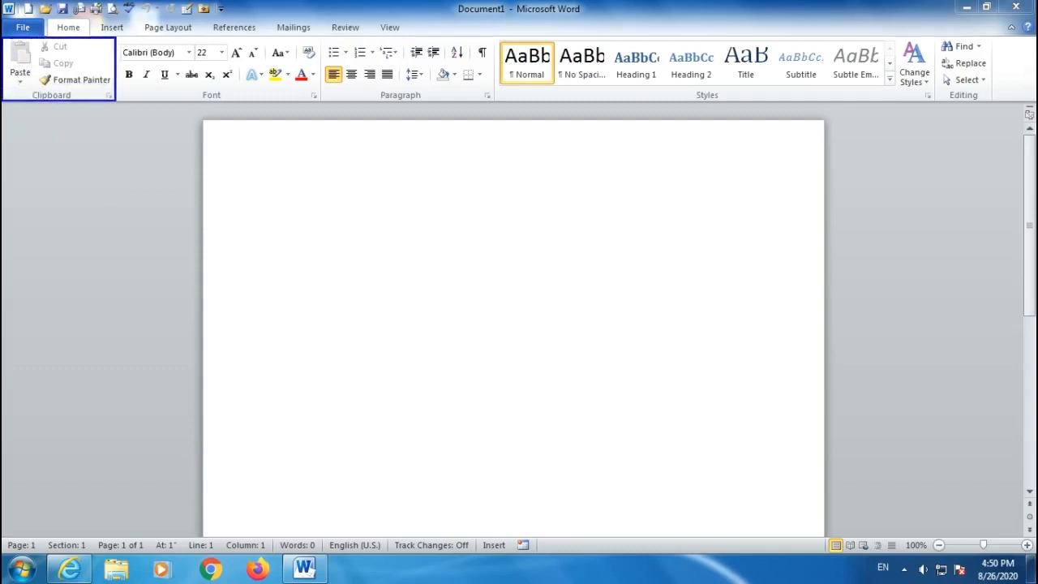
pyautogui.moveTo(29, 87); pyautogui.dragTo(82, 102)
pyautogui.moveTo(118, 36)
pyautogui.mouseDown()
pyautogui.moveTo(259, 118)
pyautogui.moveTo(321, 102)
pyautogui.mouseUp()
pyautogui.moveTo(186, 88); pyautogui.dragTo(241, 103)
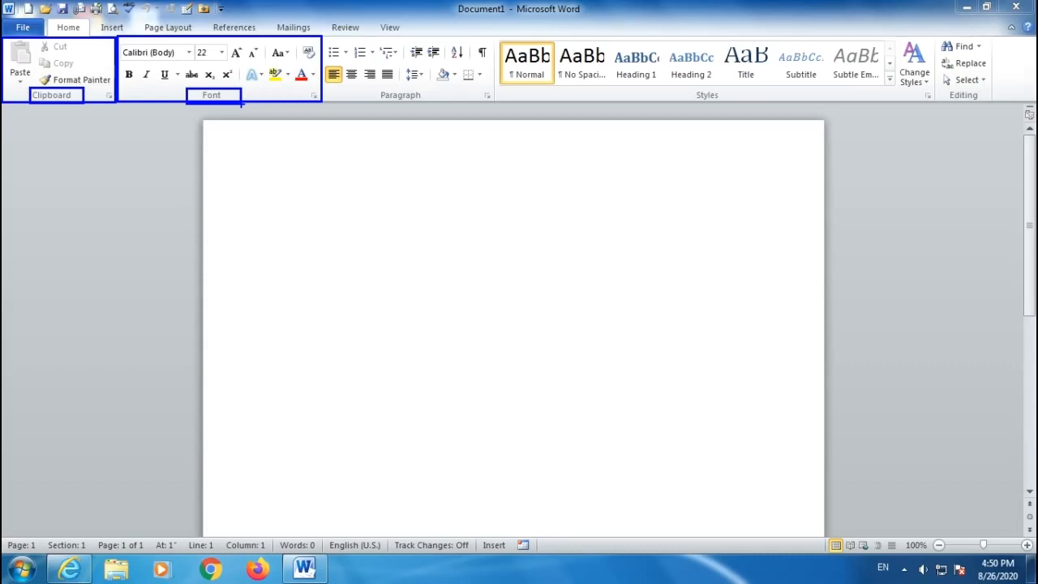
pyautogui.press('Escape')
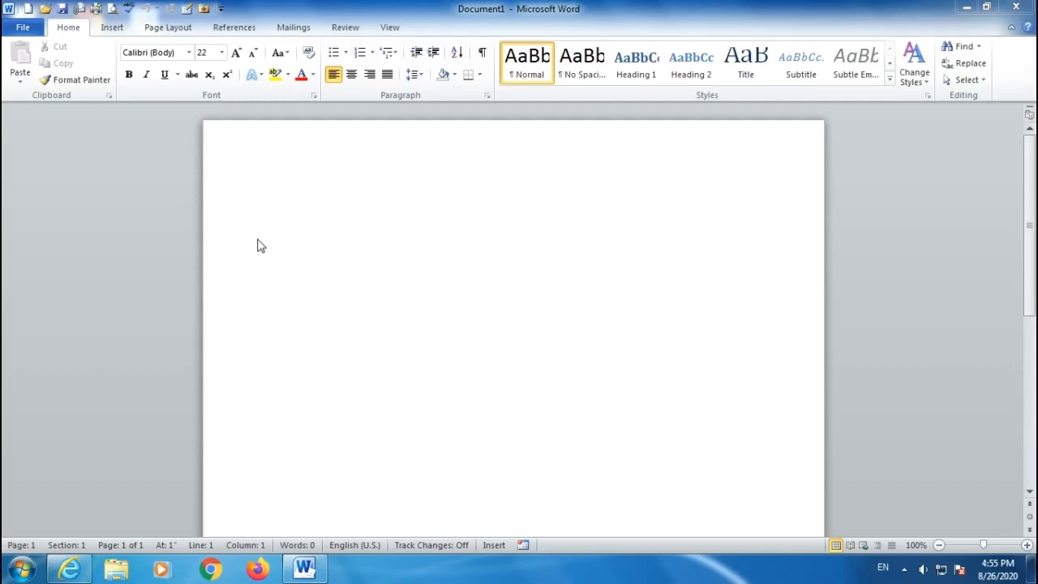
# Step: Write two lines in the blank document: "Bharat is the best" and, below it, "Cow is a pet animal"
pyautogui.click(263, 189)
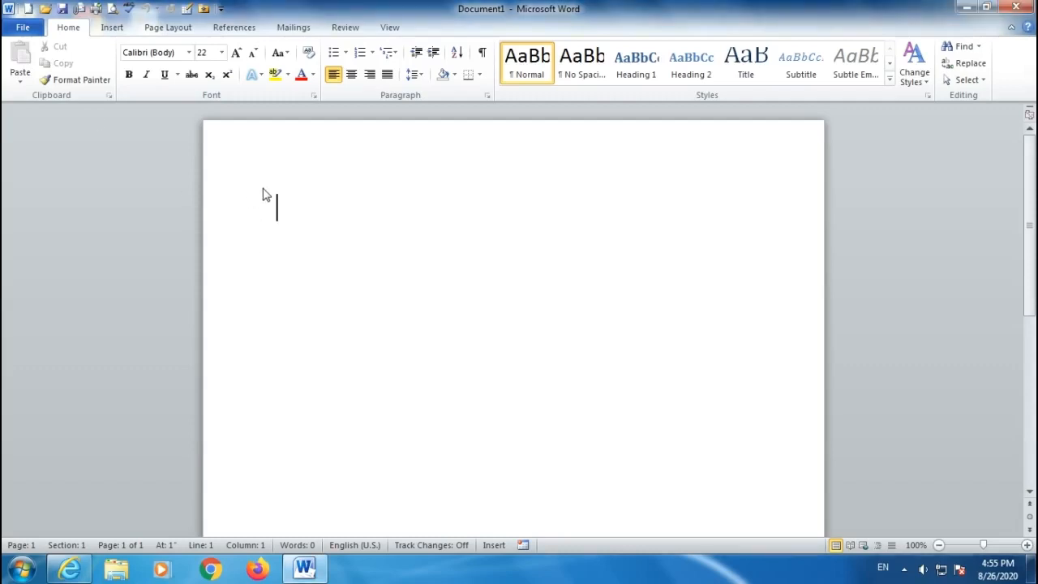
pyautogui.write('bha')
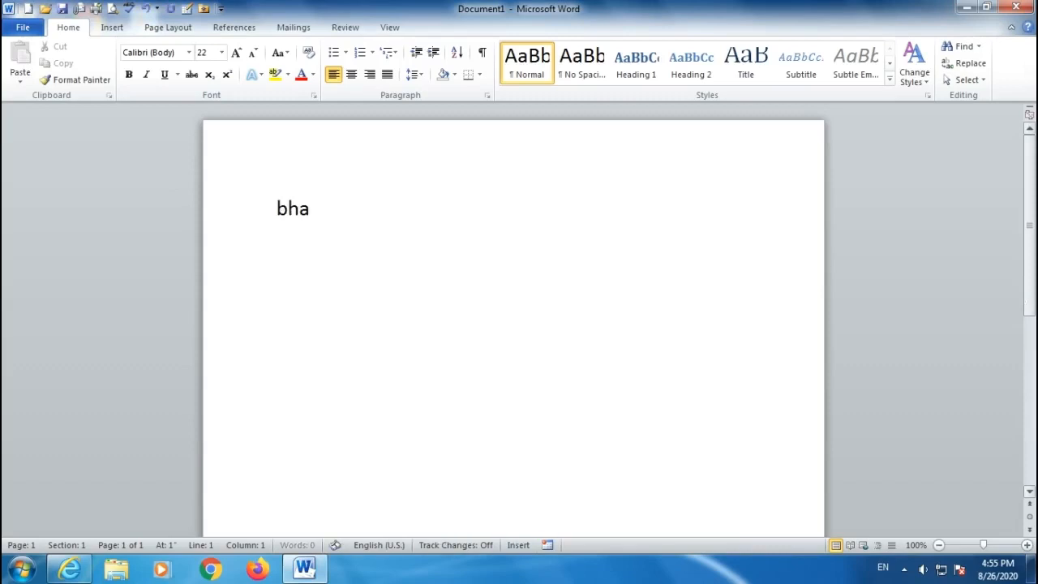
pyautogui.write('rat is the best')
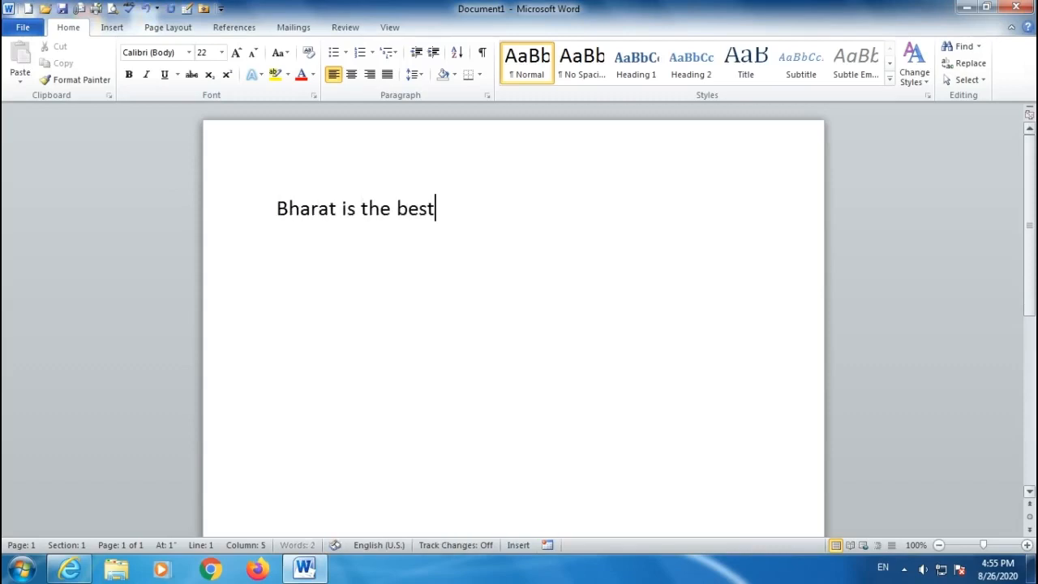
pyautogui.press('Return')
pyautogui.write('co')
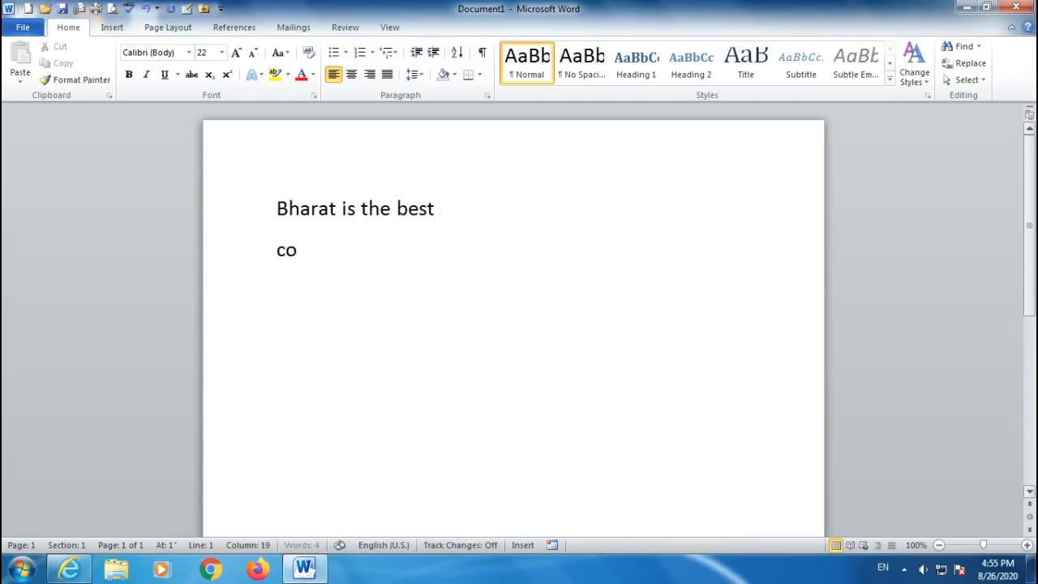
pyautogui.write('w is a p')
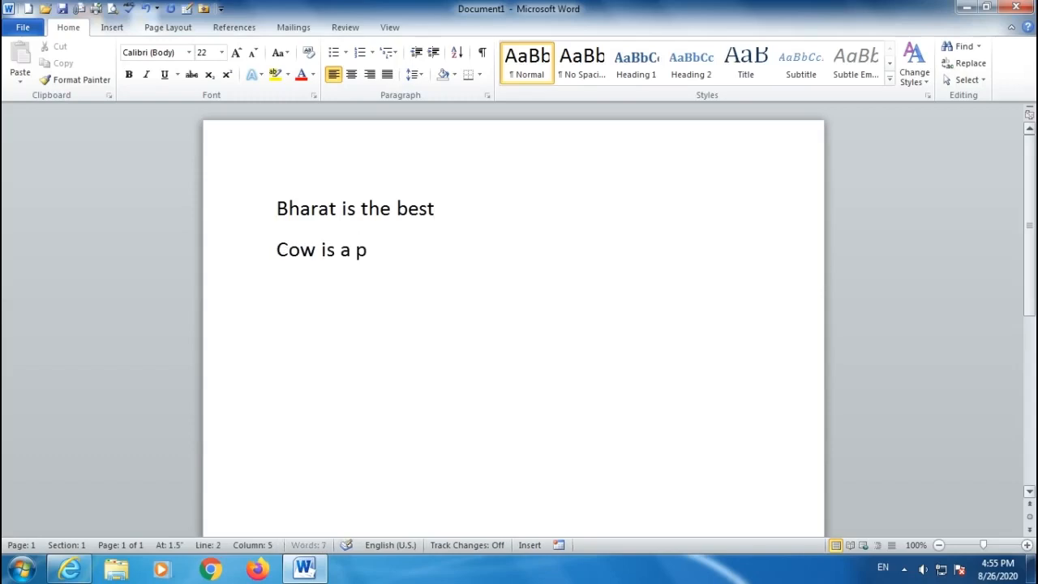
pyautogui.write('et animal')
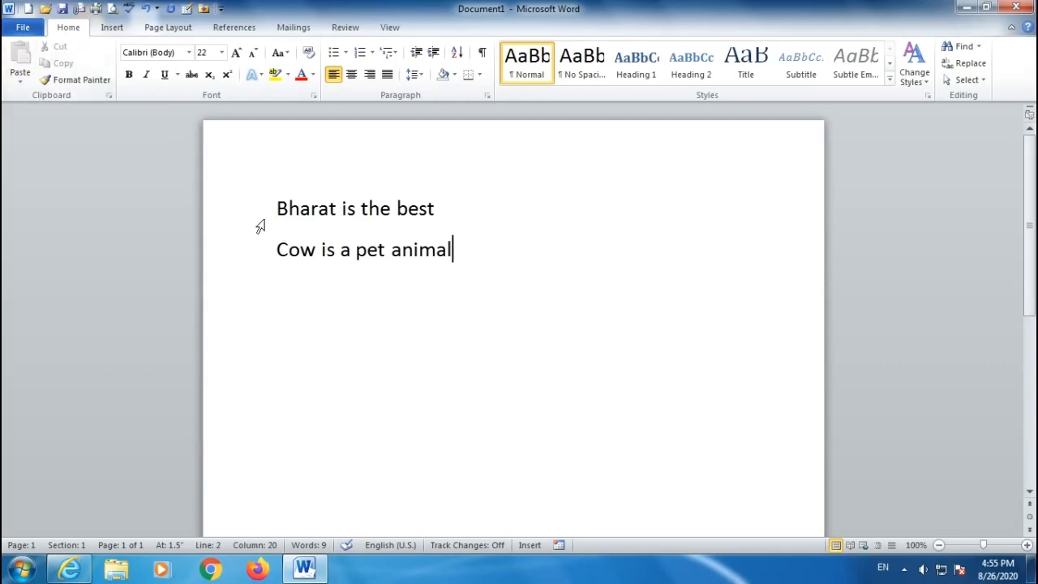
pyautogui.moveTo(277, 210); pyautogui.dragTo(440, 213)
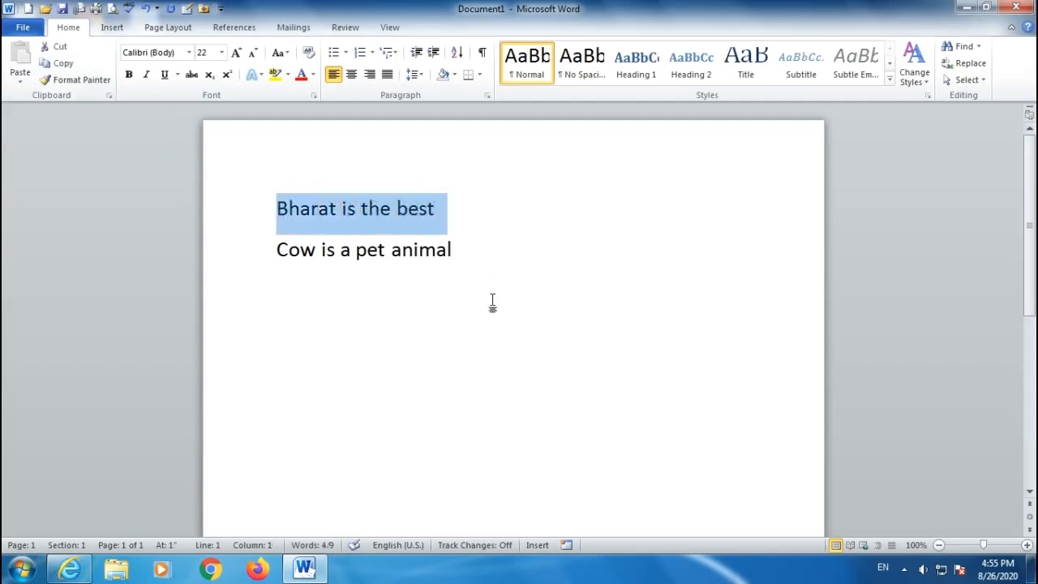
pyautogui.moveTo(277, 250); pyautogui.dragTo(457, 247)
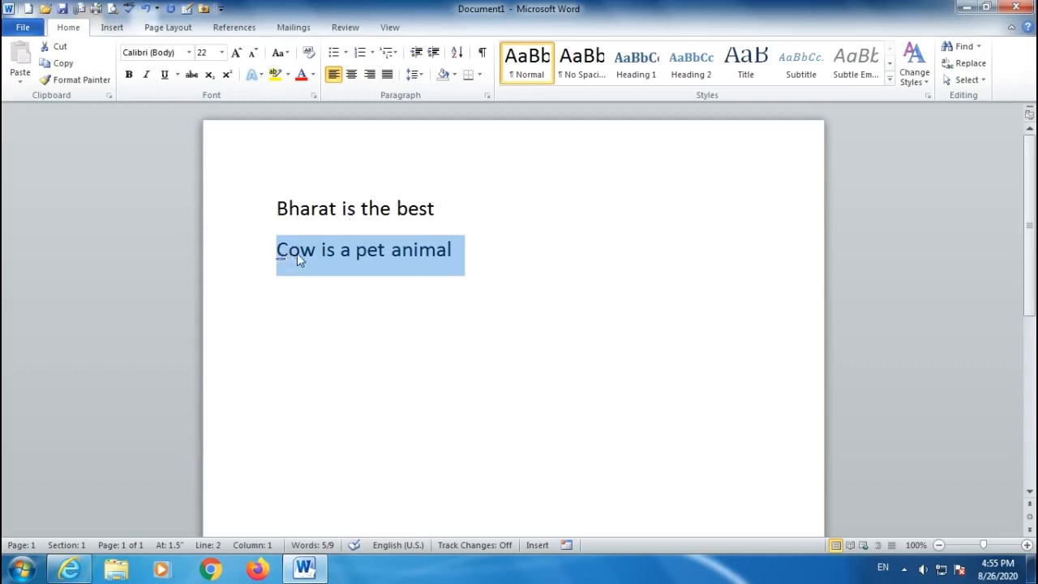
pyautogui.click(497, 322)
pyautogui.moveTo(463, 210); pyautogui.dragTo(305, 206)
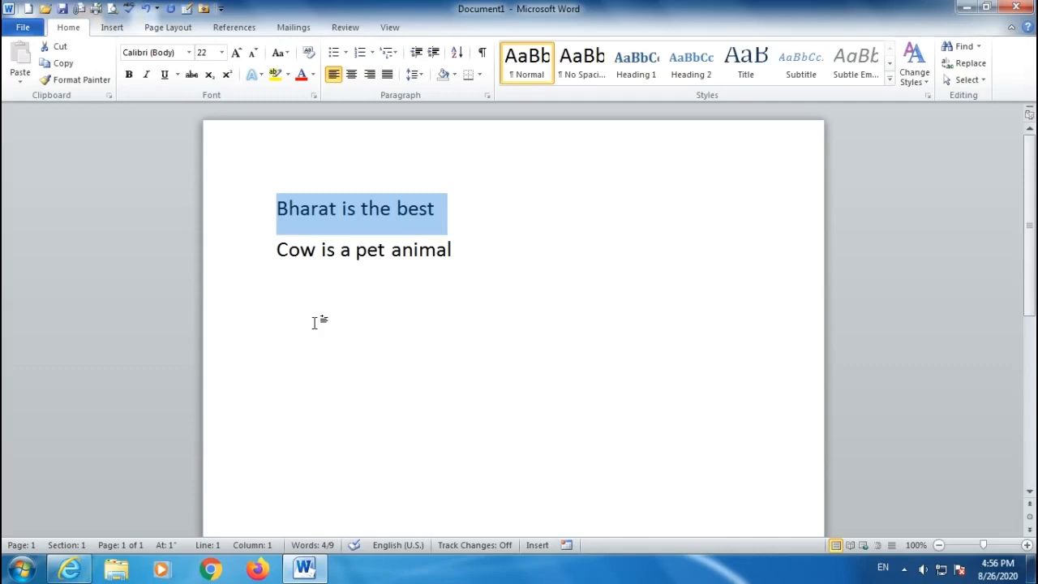
pyautogui.click(407, 359)
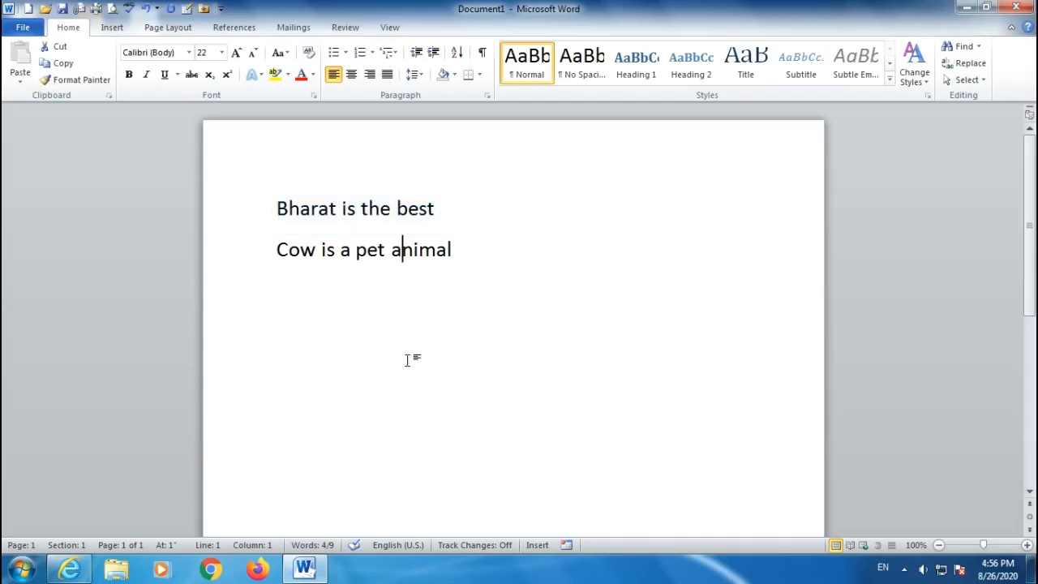
# Step: Cut the line "Bharat is the best" and paste it on a new line below "Cow is a pet animal"
pyautogui.moveTo(459, 207); pyautogui.dragTo(281, 197)
pyautogui.hotkey('ctrl', 'c')
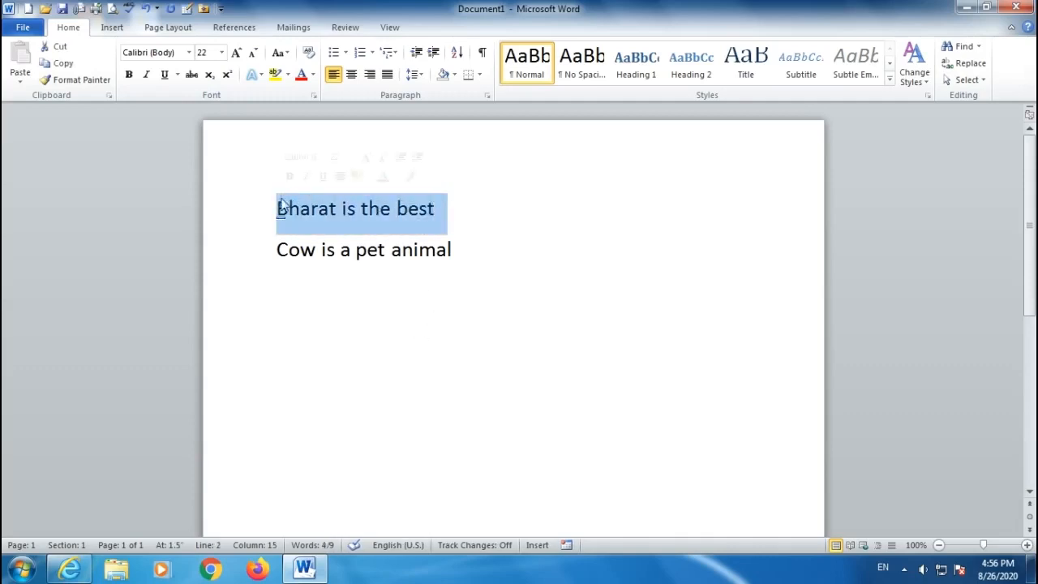
pyautogui.click(60, 47)
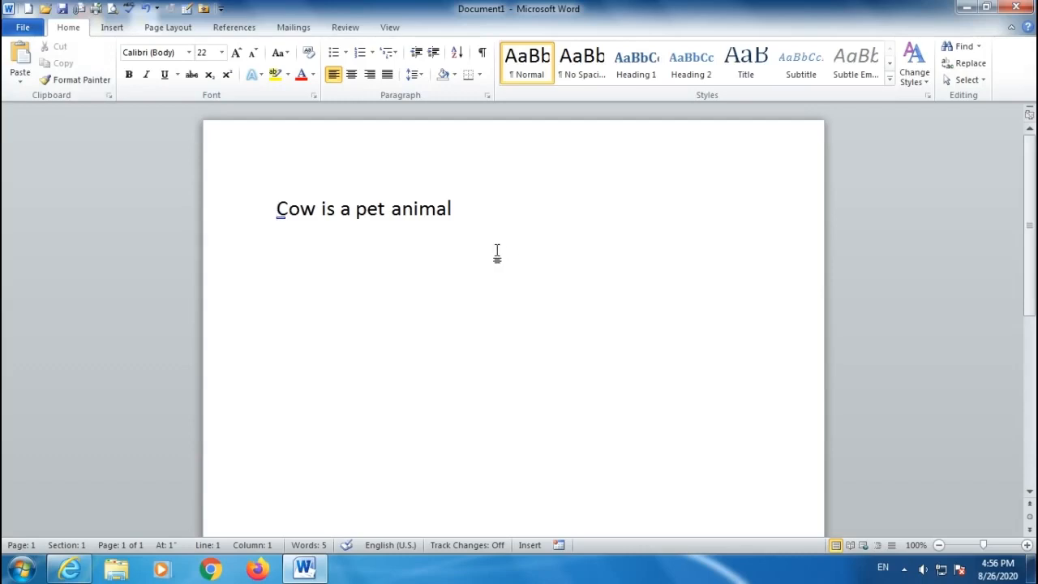
pyautogui.click(468, 209)
pyautogui.press('Return')
pyautogui.click(21, 55)
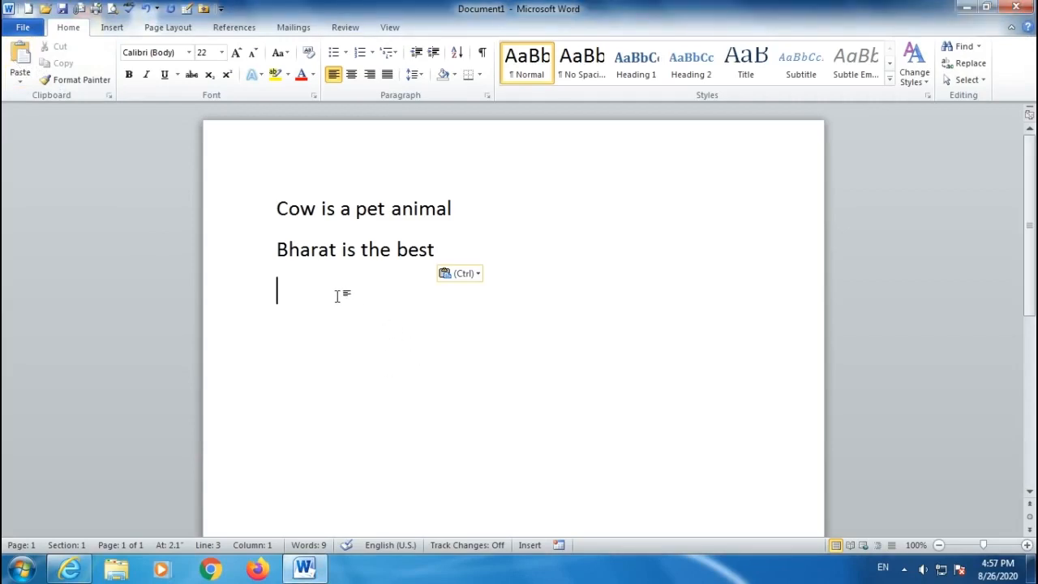
# Step: Copy the line "Cow is a pet animal" and paste it below "Bharat is the best", leaving one blank line between
pyautogui.moveTo(468, 206); pyautogui.dragTo(276, 207)
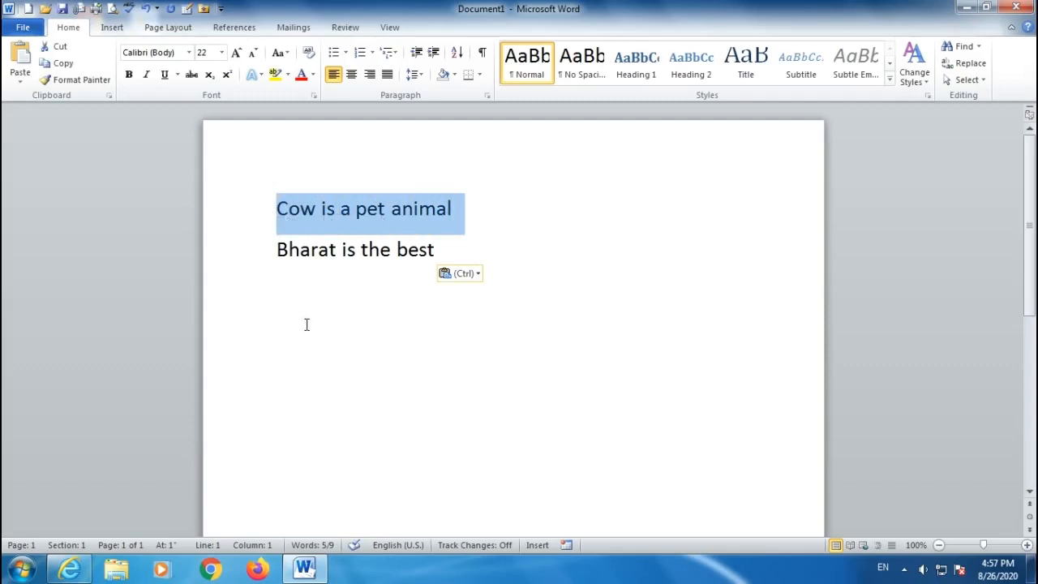
pyautogui.click(63, 64)
pyautogui.click(441, 254)
pyautogui.press('Return')
pyautogui.press('Return')
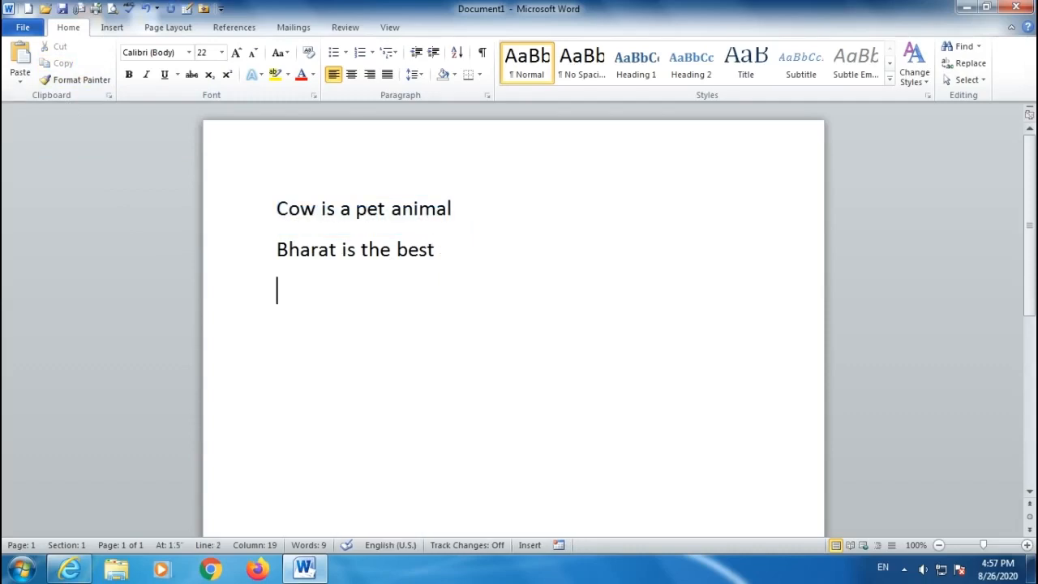
pyautogui.press('Return')
pyautogui.click(20, 58)
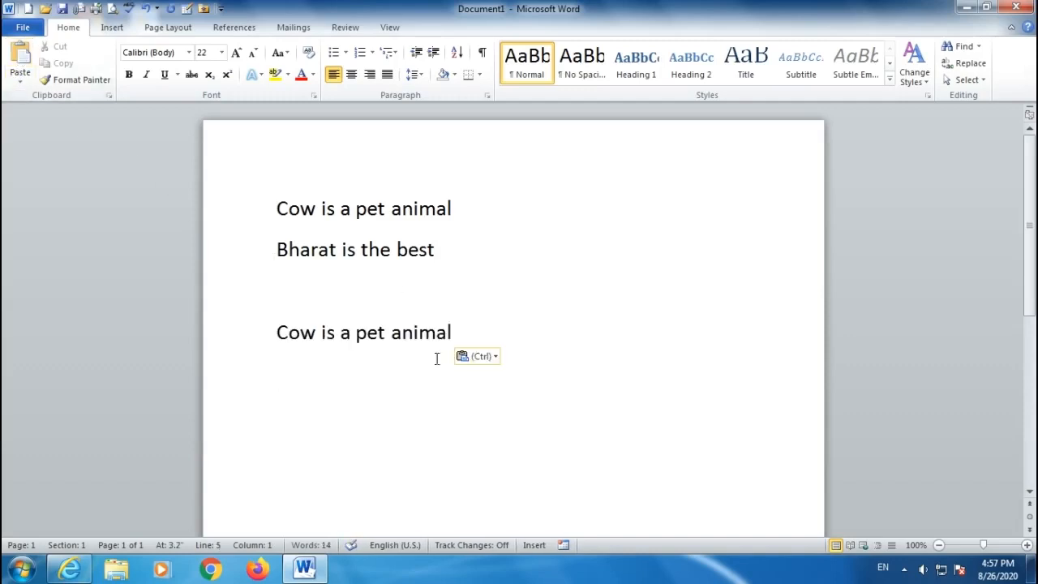
pyautogui.moveTo(274, 208); pyautogui.dragTo(451, 210)
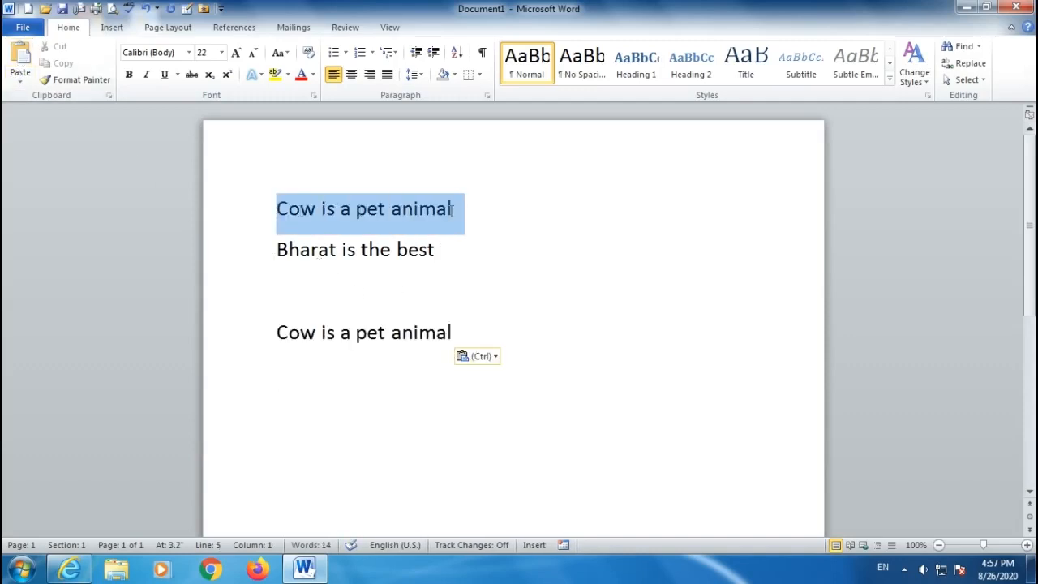
pyautogui.click(452, 210)
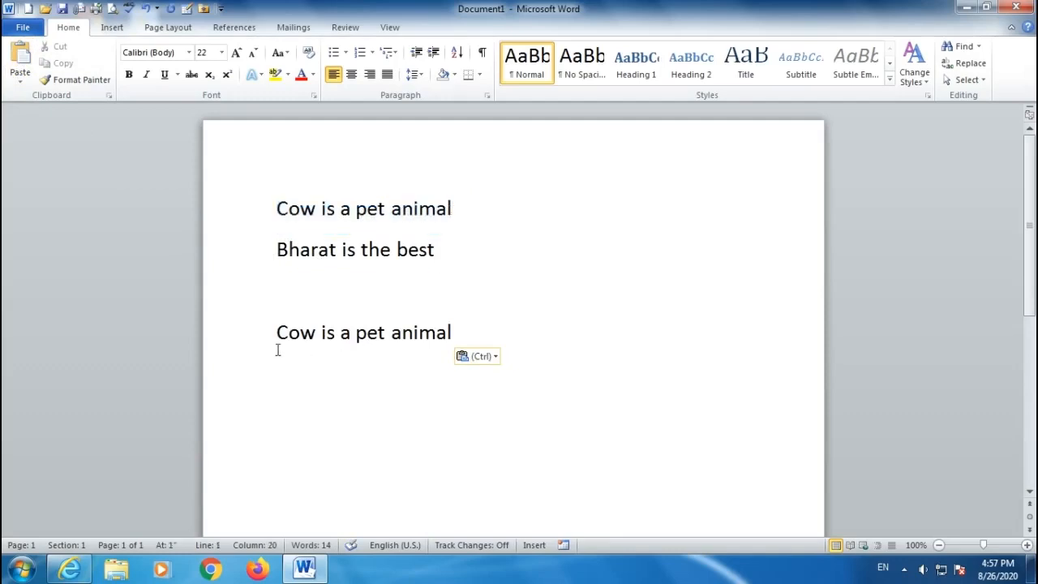
pyautogui.moveTo(278, 333); pyautogui.dragTo(482, 341)
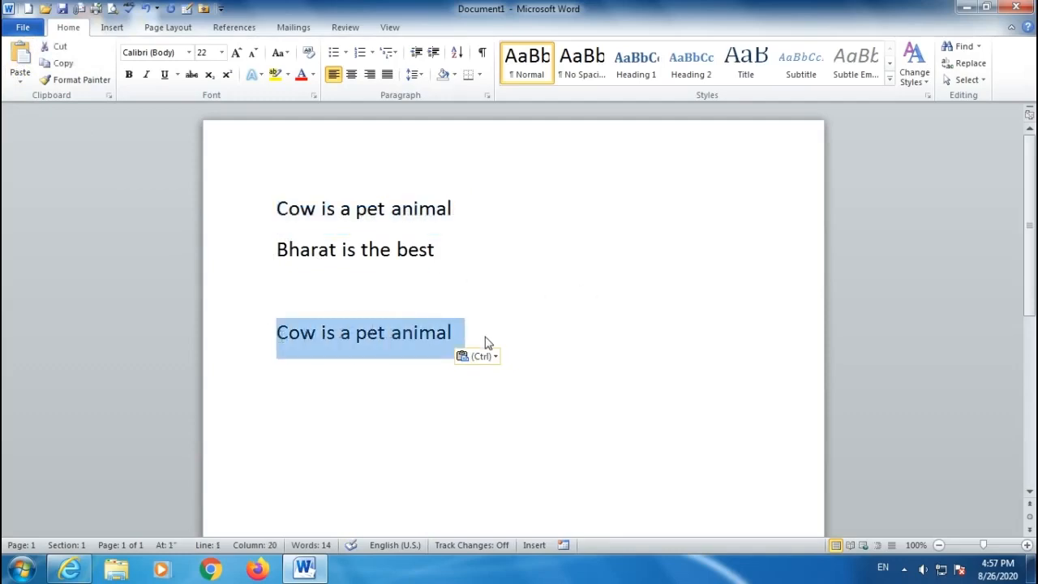
# Step: Paste the copied line "Cow is a pet animal" three more times at the end of the document
pyautogui.click(476, 333)
pyautogui.press('Return')
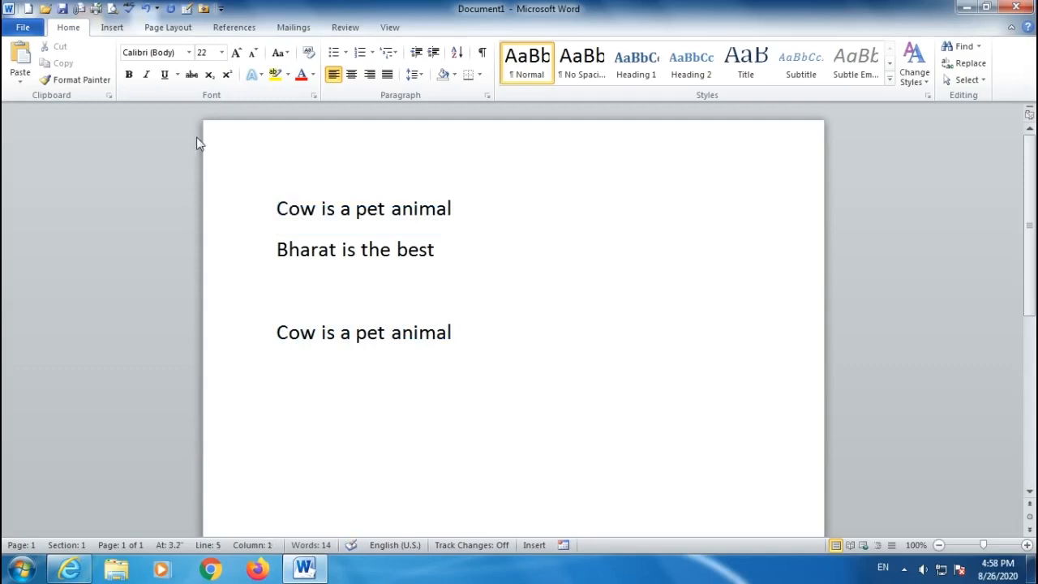
pyautogui.click(31, 57)
pyautogui.click(28, 56)
pyautogui.click(26, 57)
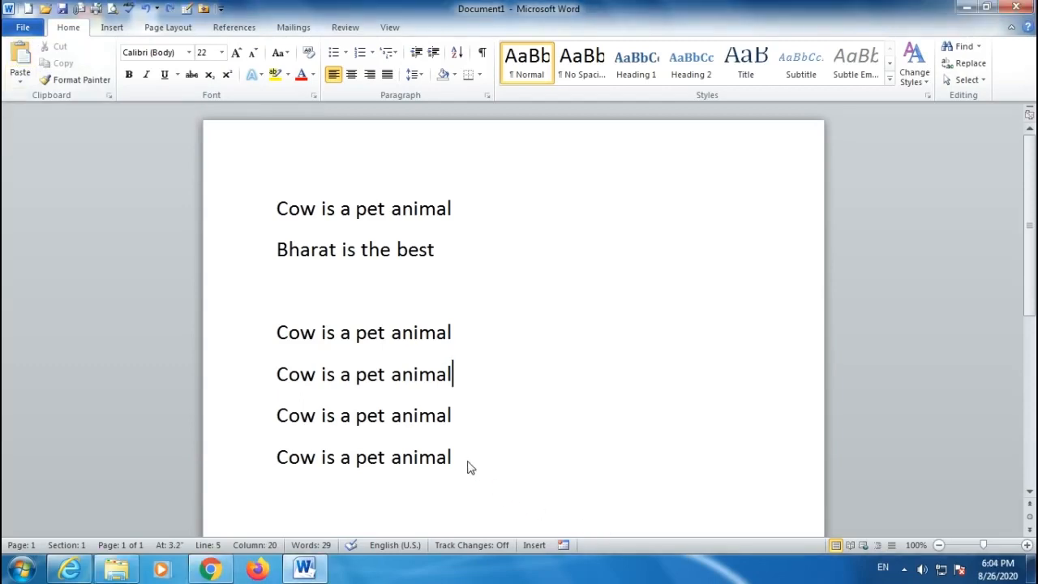
# Step: Delete the four pasted "Cow is a pet animal" lines and cut the remaining one at the start of the document
pyautogui.moveTo(494, 459); pyautogui.dragTo(236, 338)
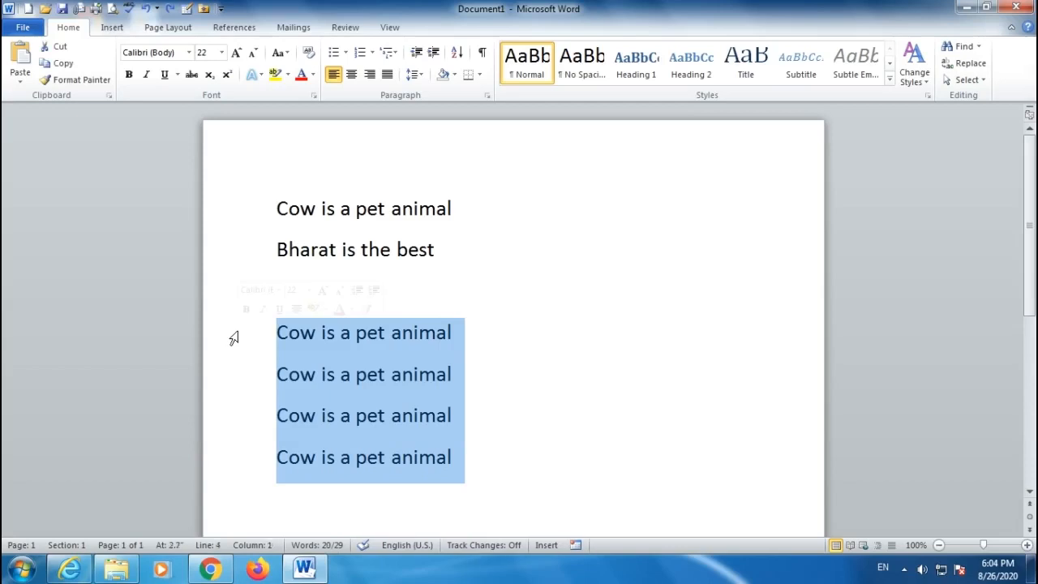
pyautogui.press('Delete')
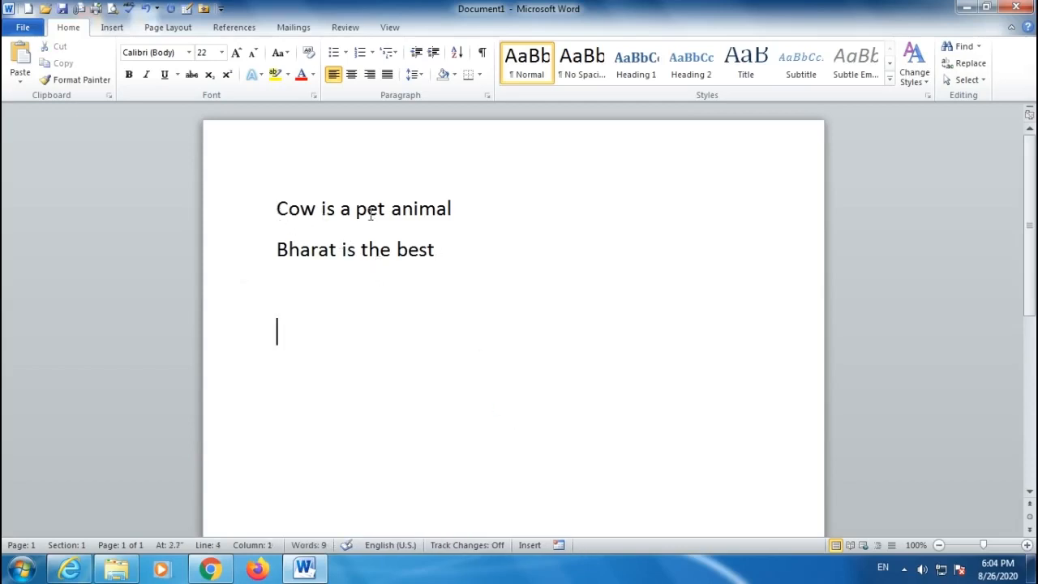
pyautogui.moveTo(460, 213); pyautogui.dragTo(279, 216)
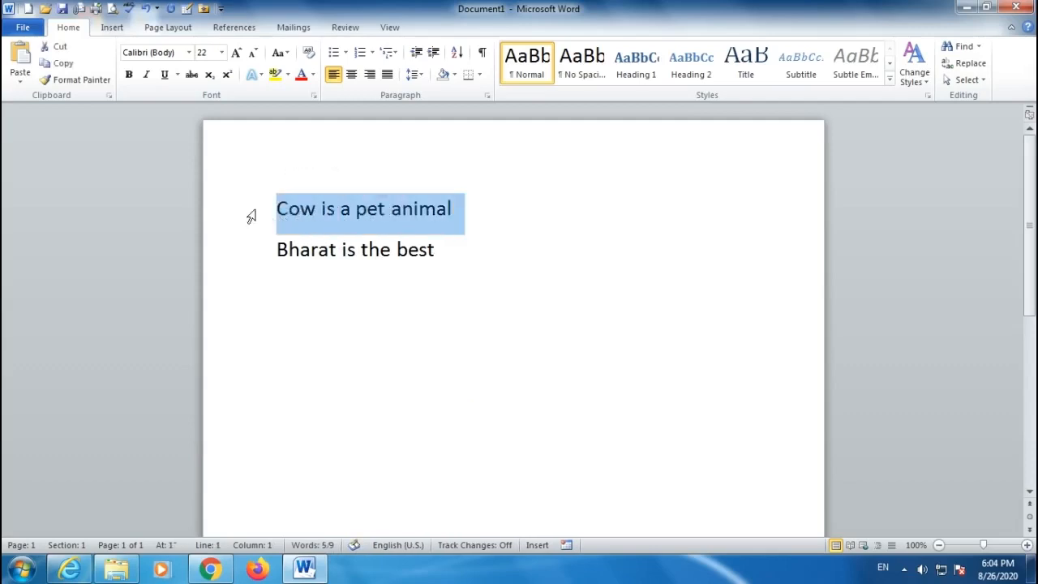
pyautogui.click(58, 47)
# Step: Copy "Bharat is the best" and paste it underneath, leaving one blank line between the two
pyautogui.moveTo(447, 209); pyautogui.dragTo(277, 211)
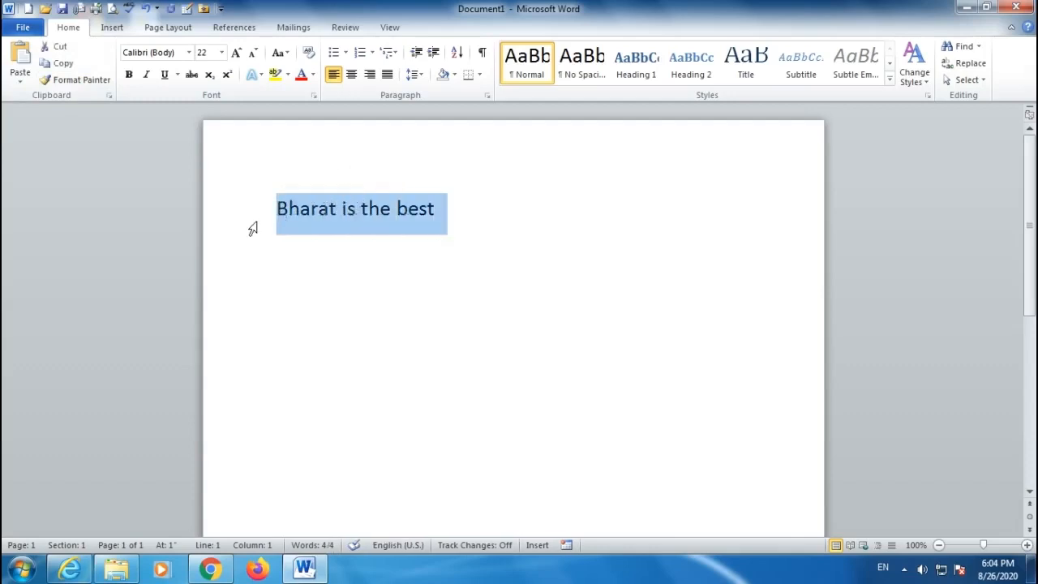
pyautogui.click(65, 63)
pyautogui.click(475, 215)
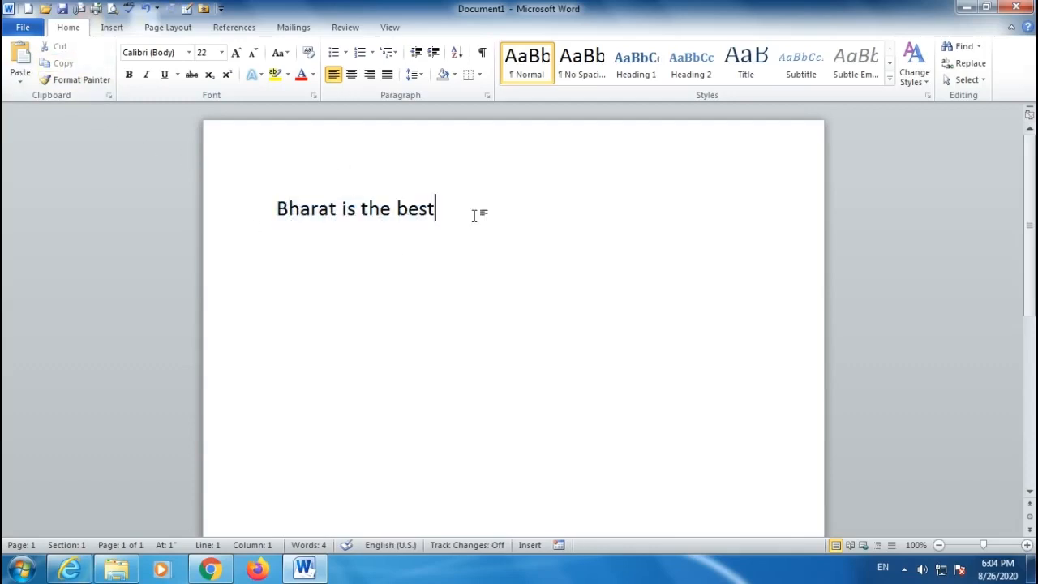
pyautogui.press('Return')
pyautogui.press('Return')
pyautogui.click(18, 58)
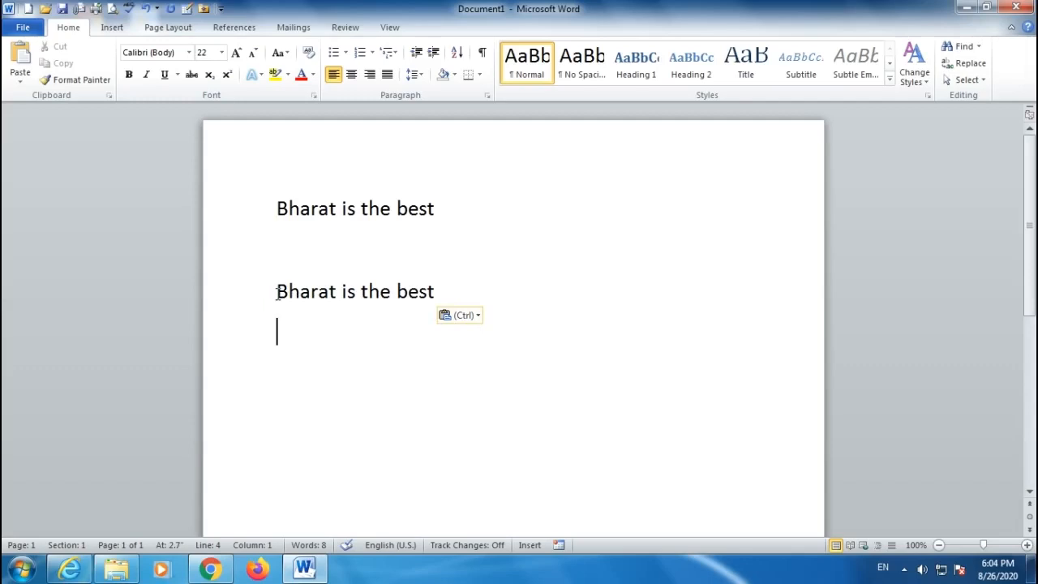
# Step: Show the Clipboard's list of stored items and delete all text from the document
pyautogui.moveTo(445, 290); pyautogui.dragTo(281, 311)
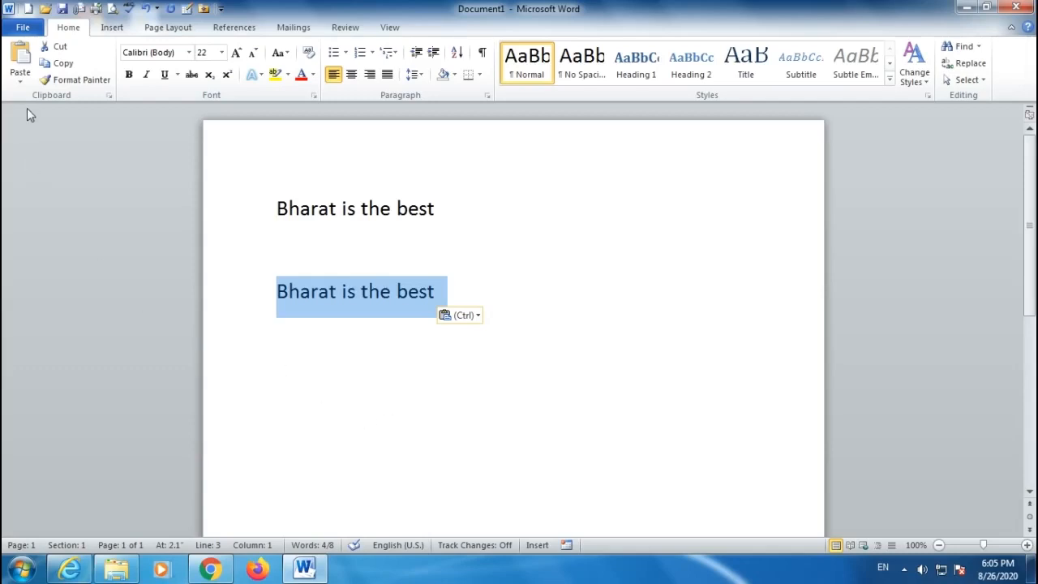
pyautogui.click(109, 98)
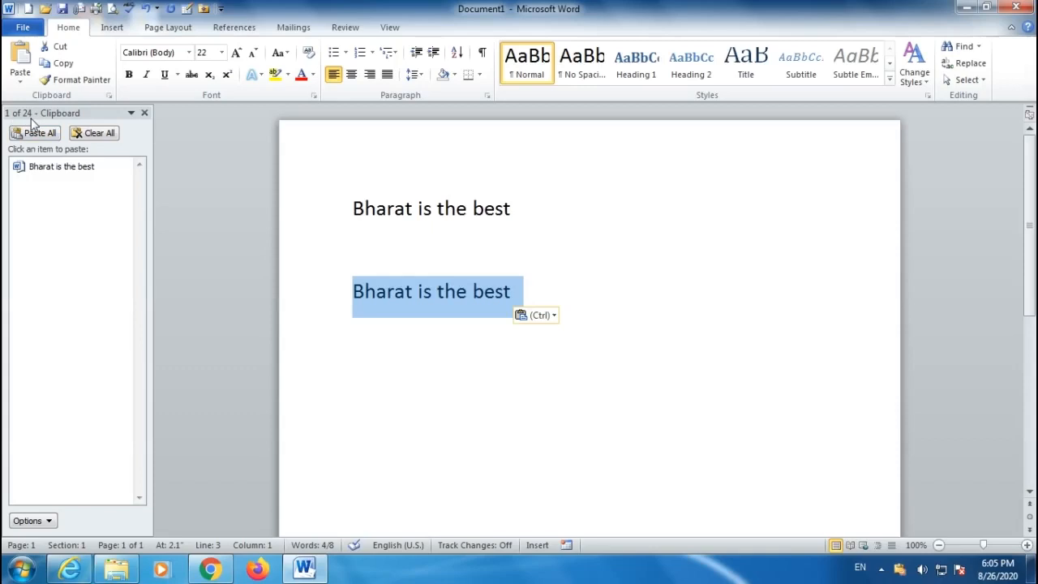
pyautogui.click(591, 454)
pyautogui.moveTo(591, 454); pyautogui.dragTo(225, 144)
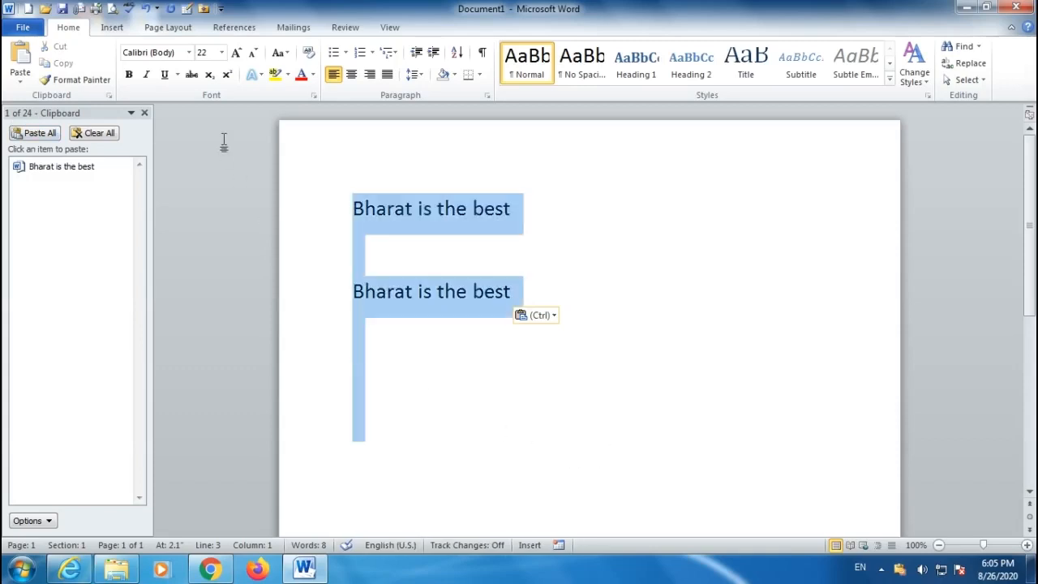
pyautogui.press('Delete')
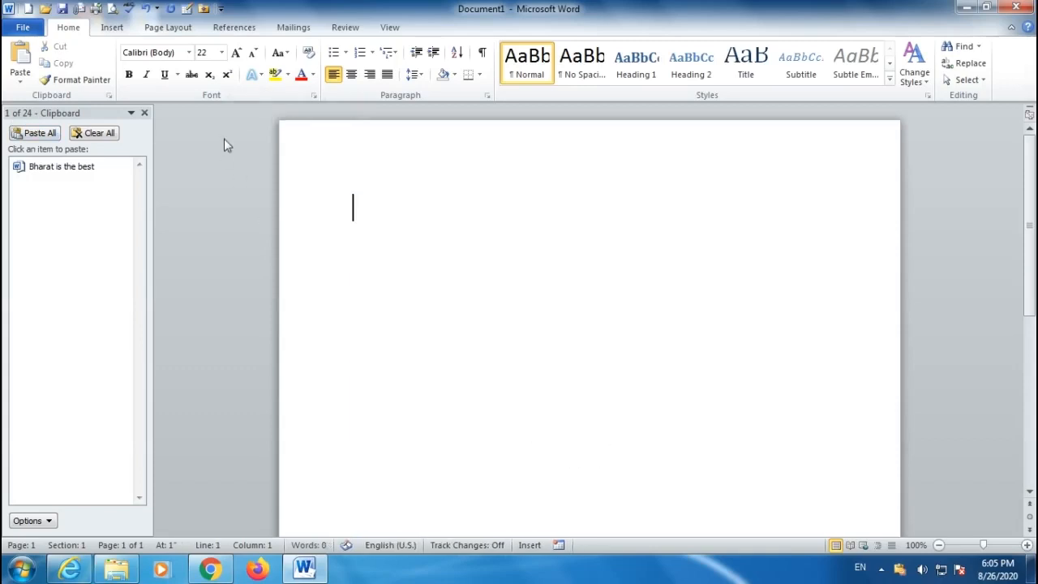
# Step: Enter the numbers 1 to 15 in the empty document, each on its own line
pyautogui.write('1')
pyautogui.press('Return')
pyautogui.write('2')
pyautogui.press('Return')
pyautogui.write('3')
pyautogui.press('Return')
pyautogui.write('4 5')
pyautogui.press('Return')
pyautogui.write('6 7')
pyautogui.press('Return')
pyautogui.write('8')
pyautogui.press('Return')
pyautogui.write('9')
pyautogui.press('Return')
pyautogui.write('10')
pyautogui.press('Return')
pyautogui.write('11')
pyautogui.press('Return')
pyautogui.write('12')
pyautogui.press('Return')
pyautogui.write('13')
pyautogui.press('Return')
pyautogui.write('14')
pyautogui.press('Return')
pyautogui.write('15')
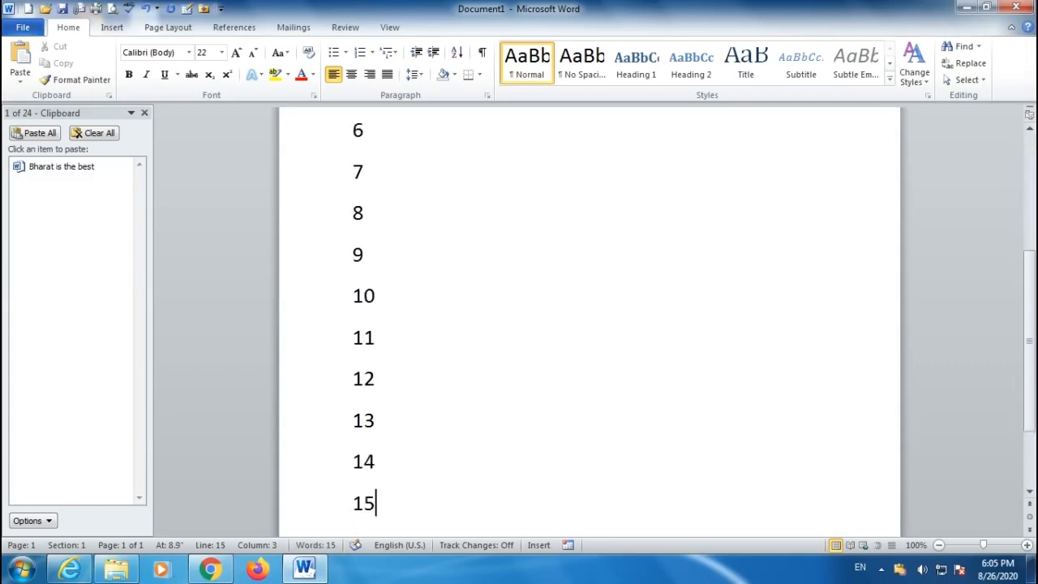
# Step: Cut the line "1" from the start of the document and copy the line "2" to the Clipboard
pyautogui.scroll(4, 479, 401)
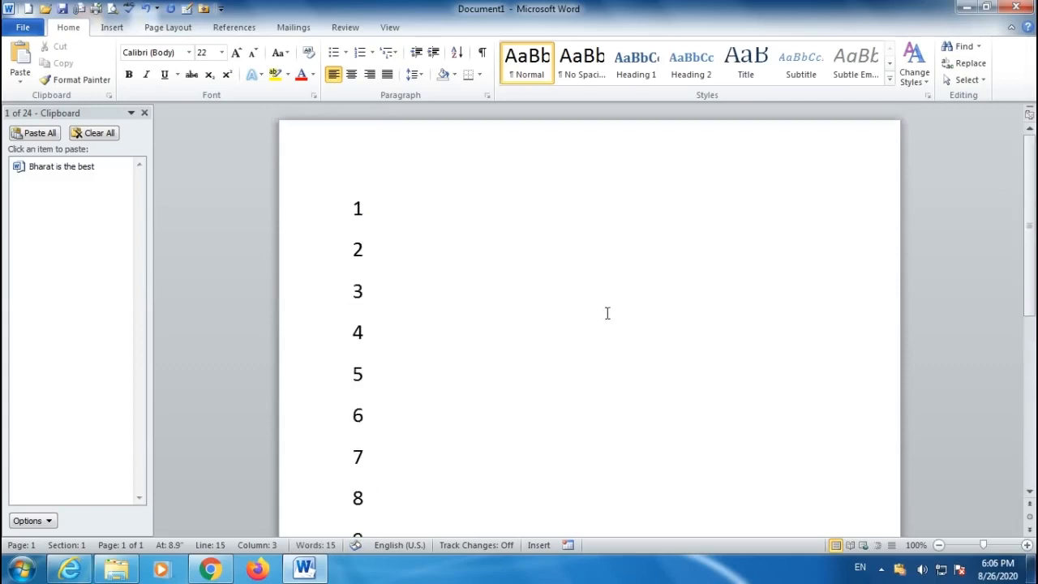
pyautogui.click(324, 208)
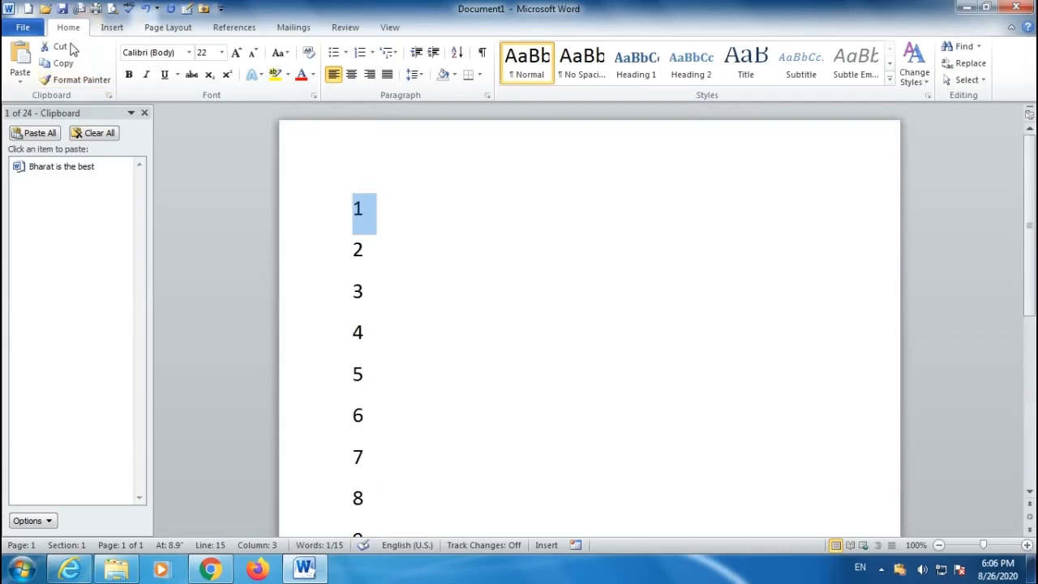
pyautogui.click(61, 47)
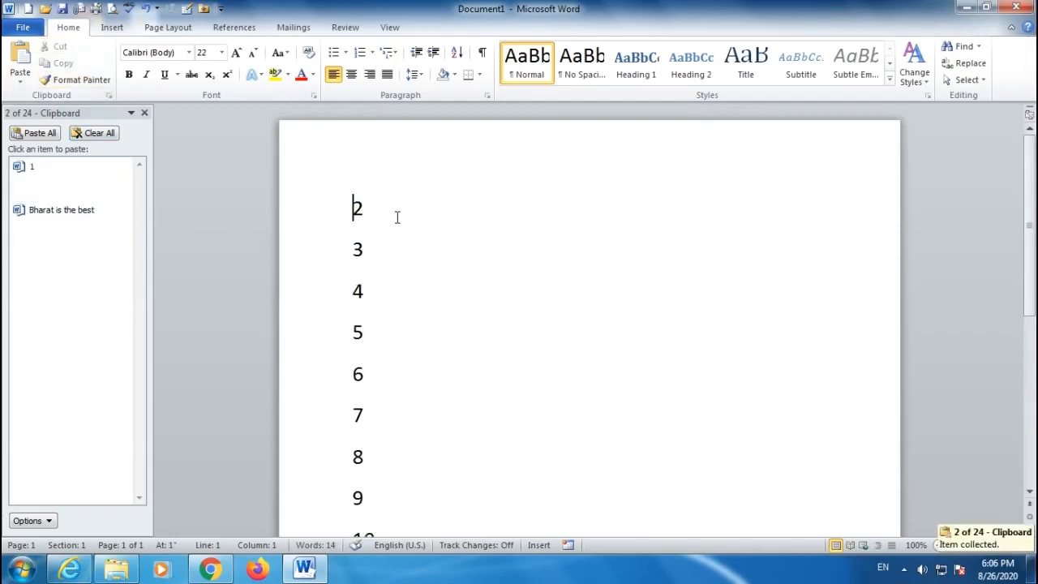
pyautogui.click(307, 206)
pyautogui.click(63, 65)
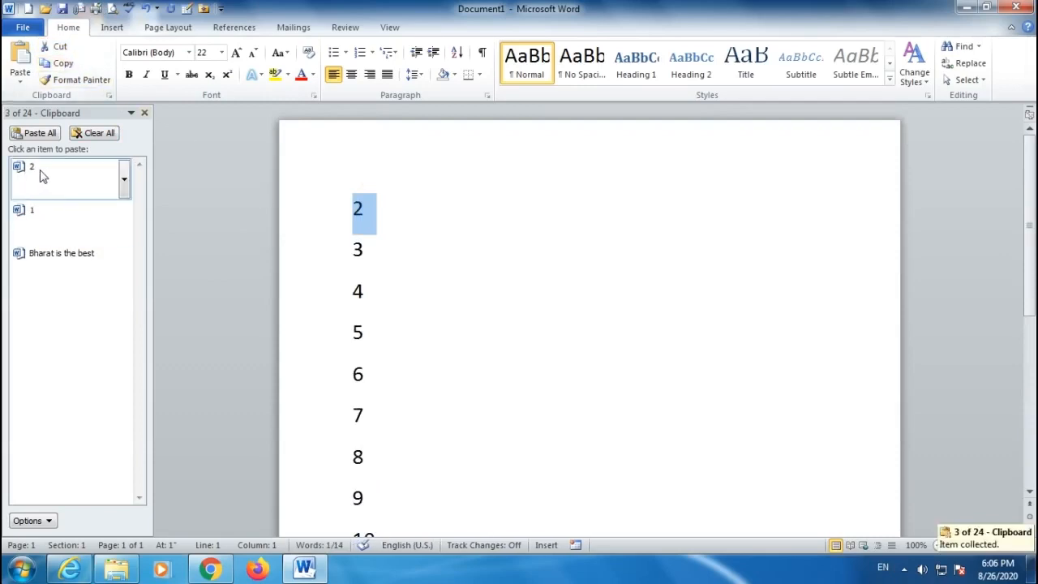
# Step: Cut the lines "3" and "4" one after the other and copy the line "5" to the Clipboard
pyautogui.click(384, 250)
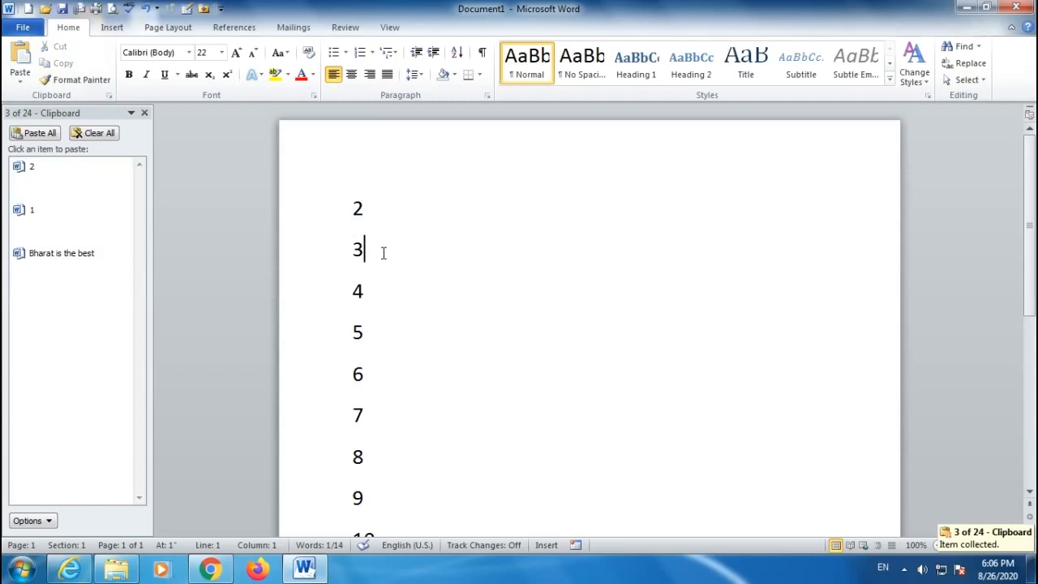
pyautogui.click(309, 250)
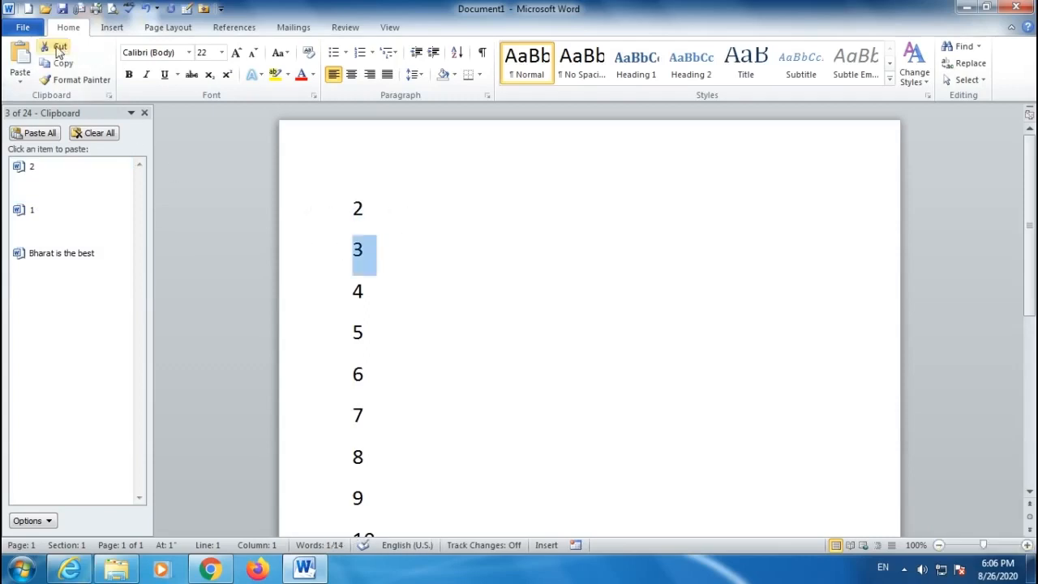
pyautogui.click(57, 46)
pyautogui.click(328, 249)
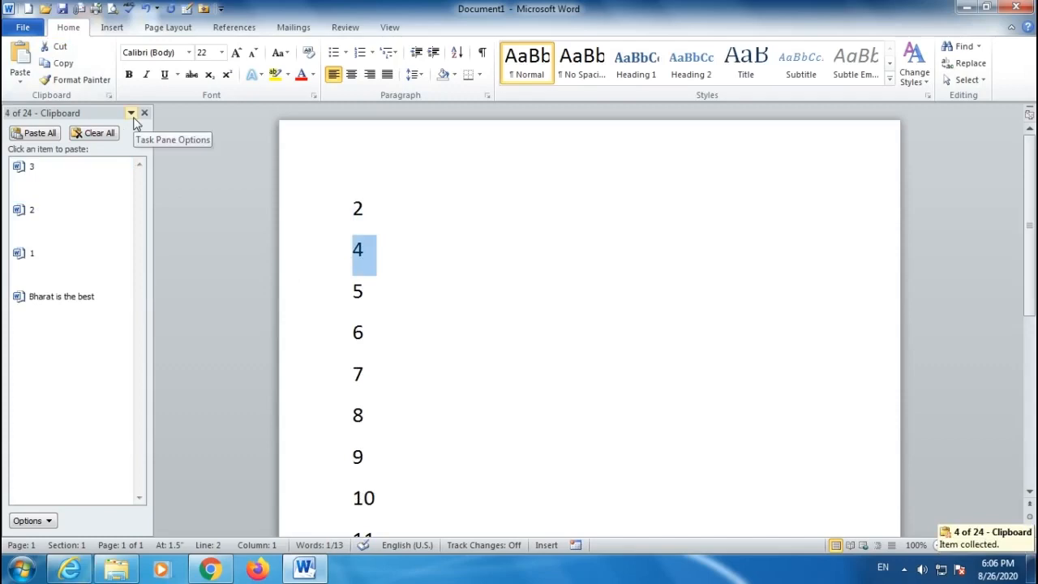
pyautogui.click(56, 46)
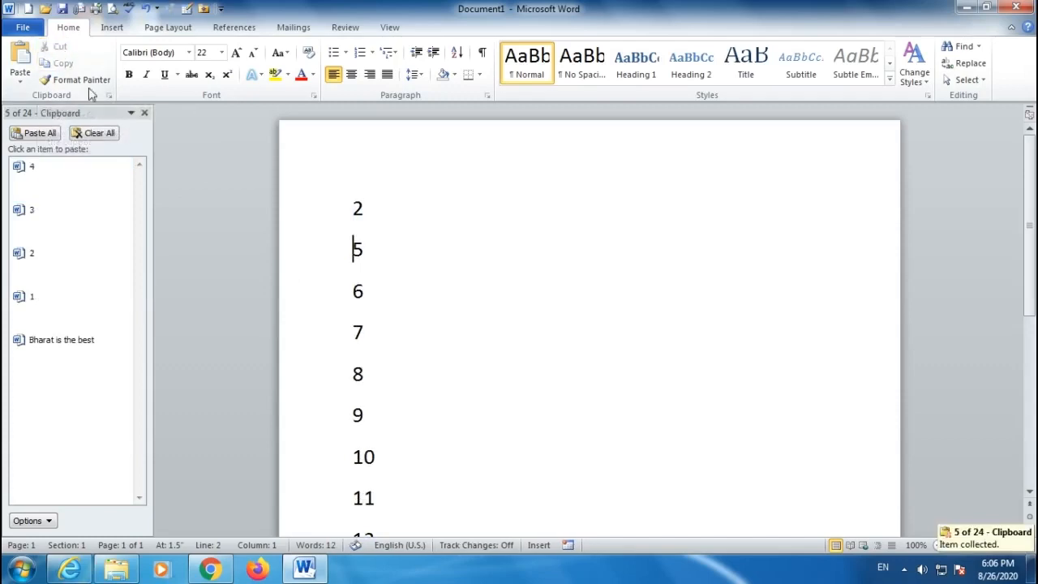
pyautogui.moveTo(378, 252); pyautogui.dragTo(340, 252)
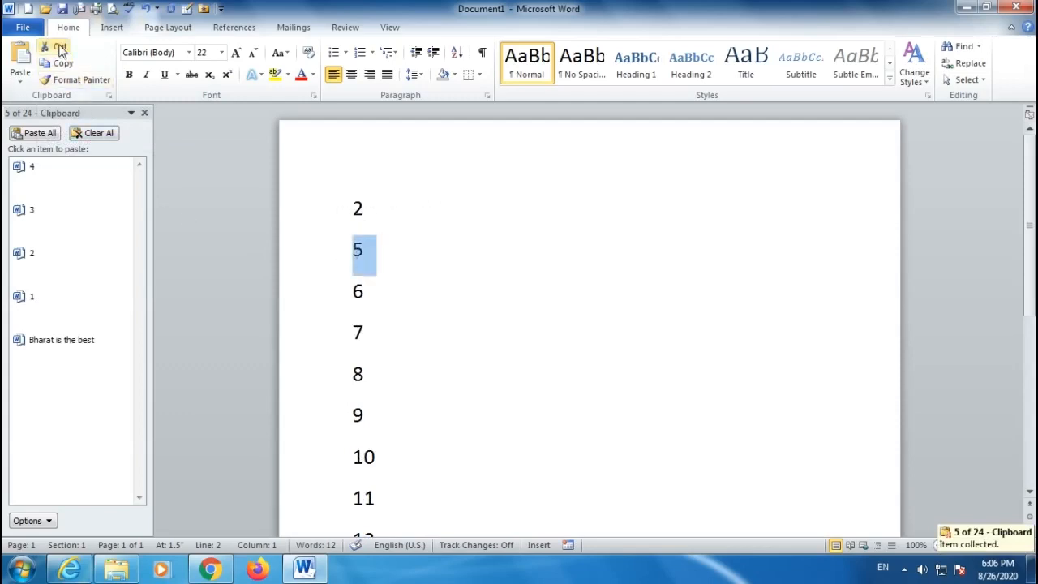
pyautogui.click(62, 64)
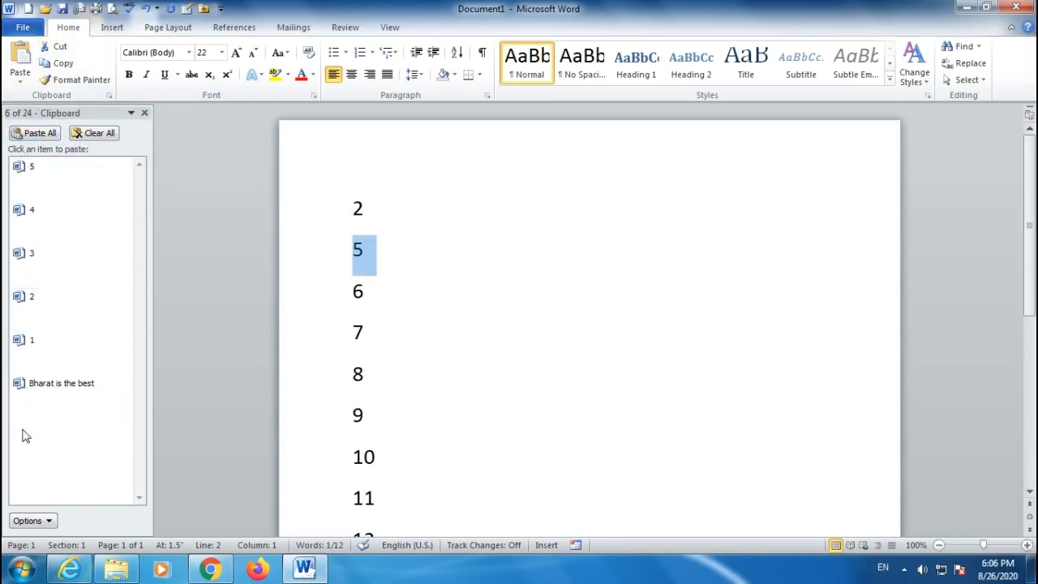
# Step: Insert the stored Clipboard items "2" and "4" below the number 15 at the end of the list
pyautogui.scroll(-5, 501, 300)
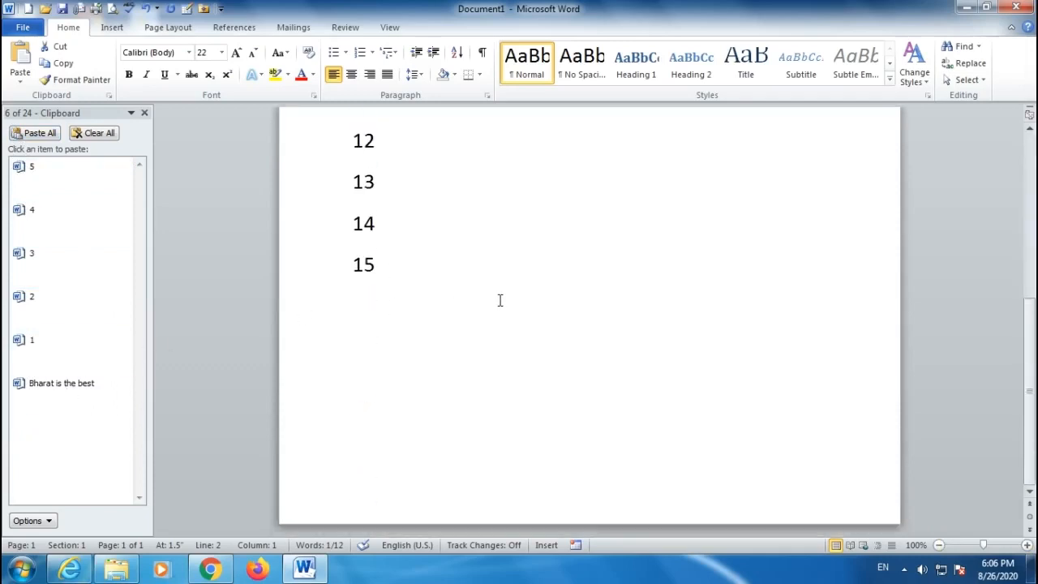
pyautogui.click(364, 313)
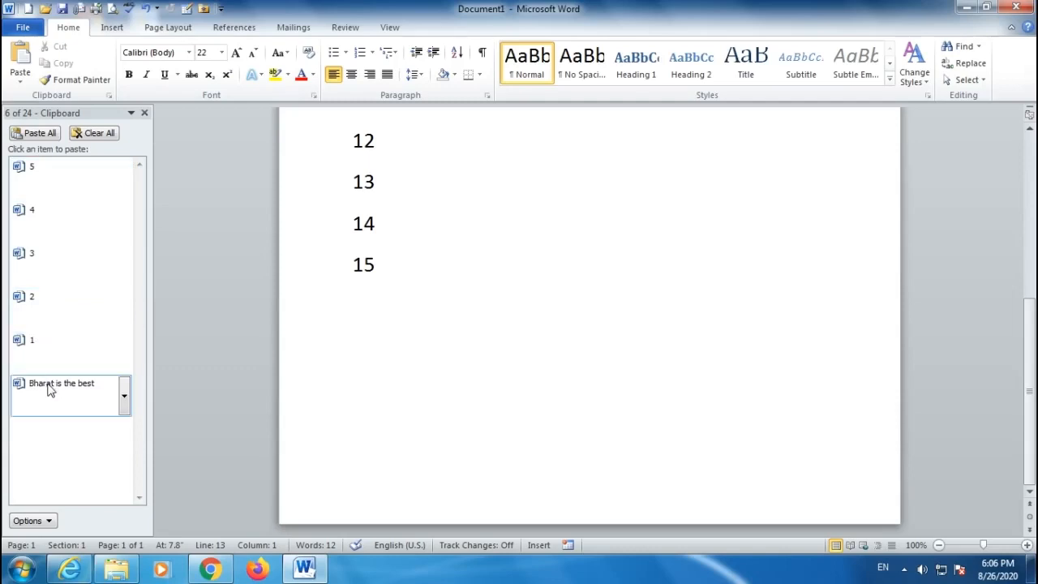
pyautogui.click(64, 304)
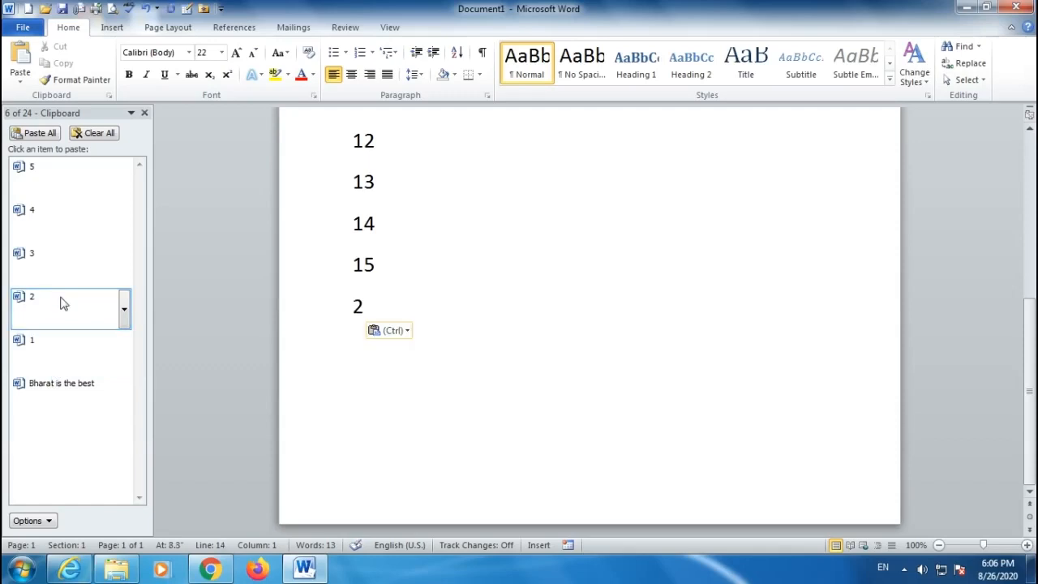
pyautogui.click(57, 219)
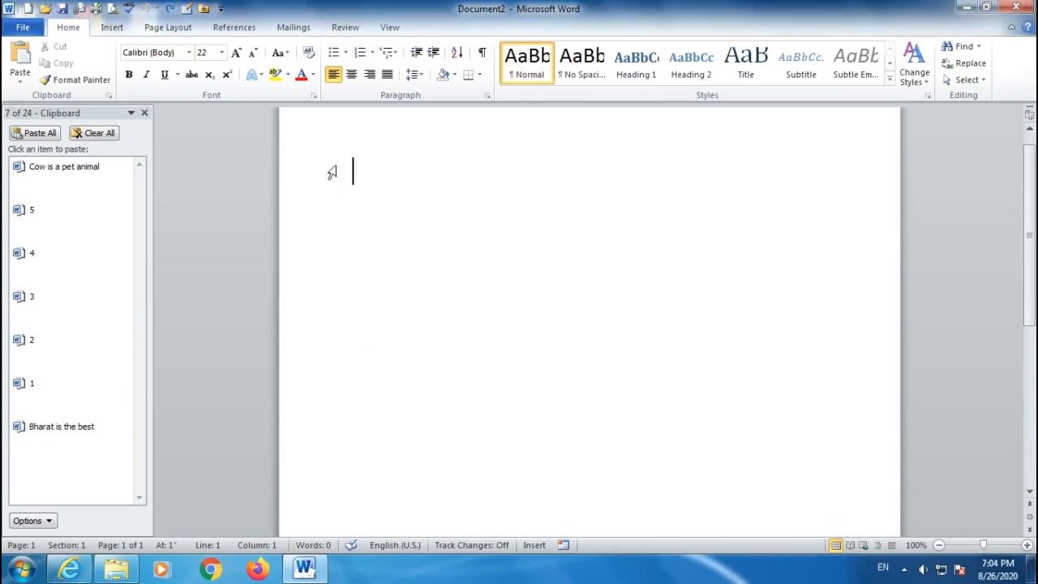
# Step: In Document2, paste all stored Clipboard items at once and clear the Clipboard
pyautogui.click(36, 135)
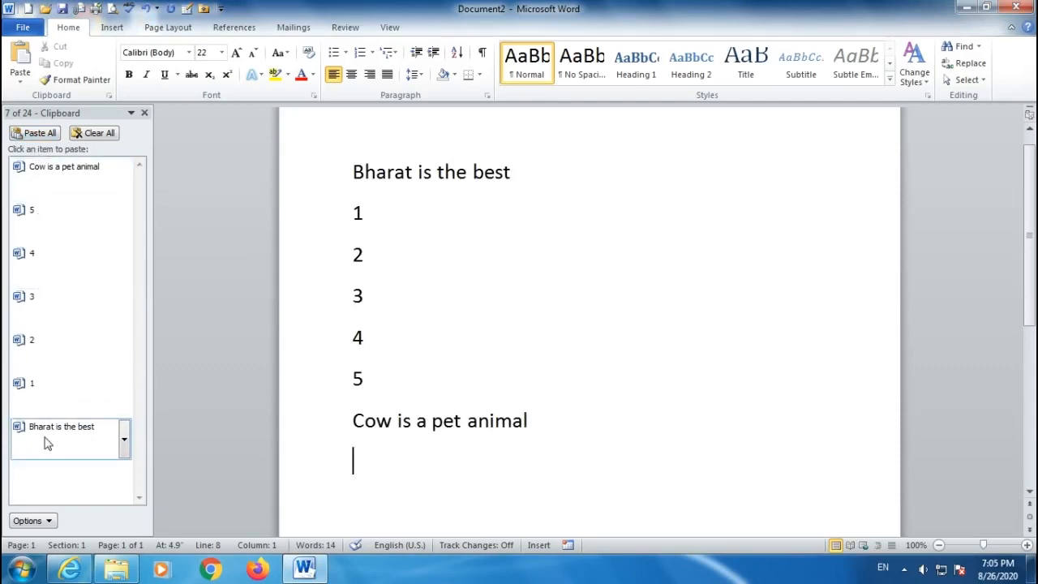
pyautogui.click(95, 134)
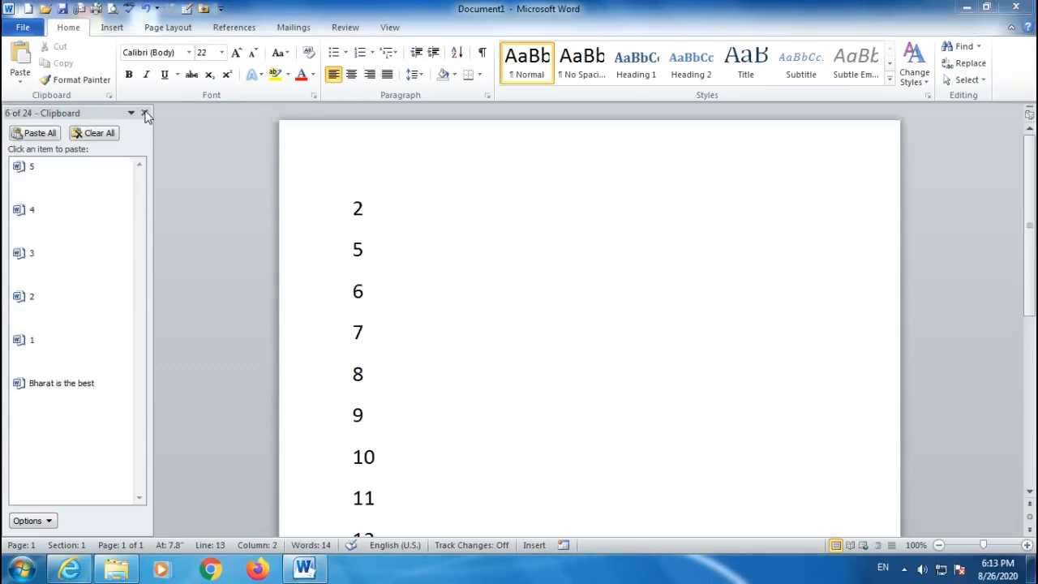
# Step: Close the Clipboard pane in Document1 and delete all text from the document
pyautogui.click(144, 114)
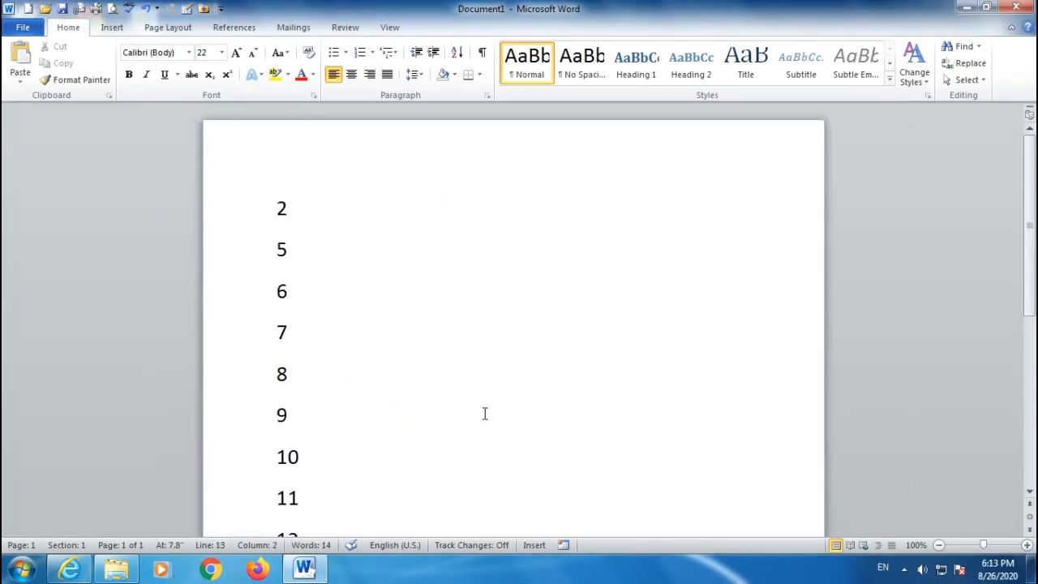
pyautogui.hotkey('ctrl', 'a')
pyautogui.press('Delete')
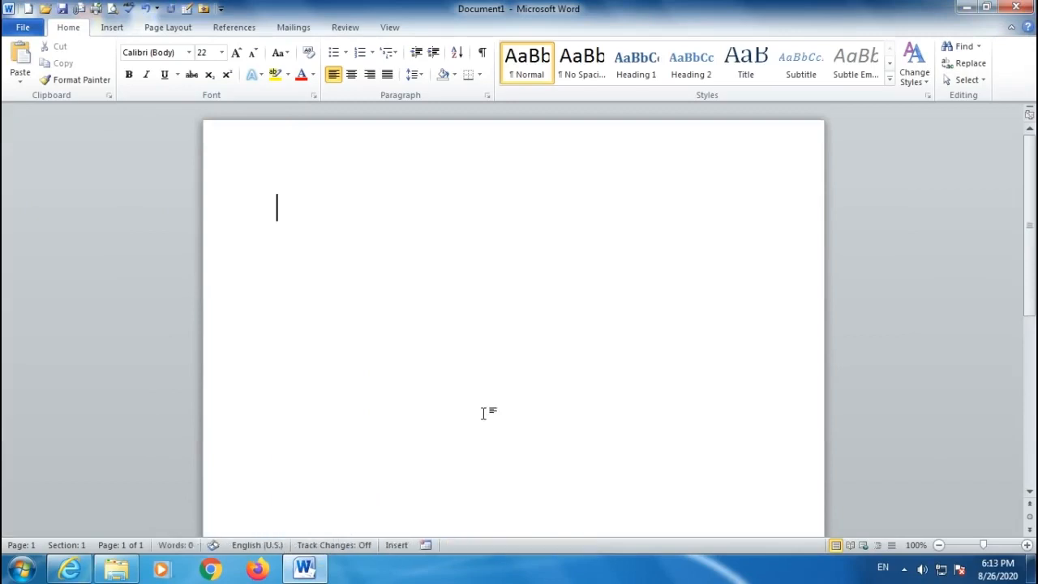
# Step: Enter "Bharat is the best" and "Cow is a pet animal" on two separate lines in the empty document
pyautogui.click(21, 84)
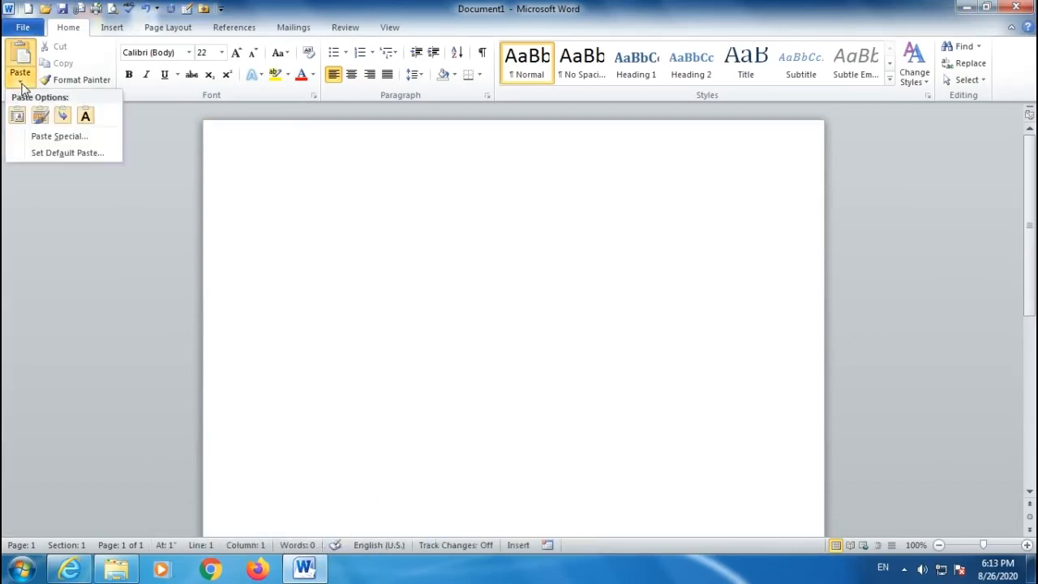
pyautogui.click(365, 248)
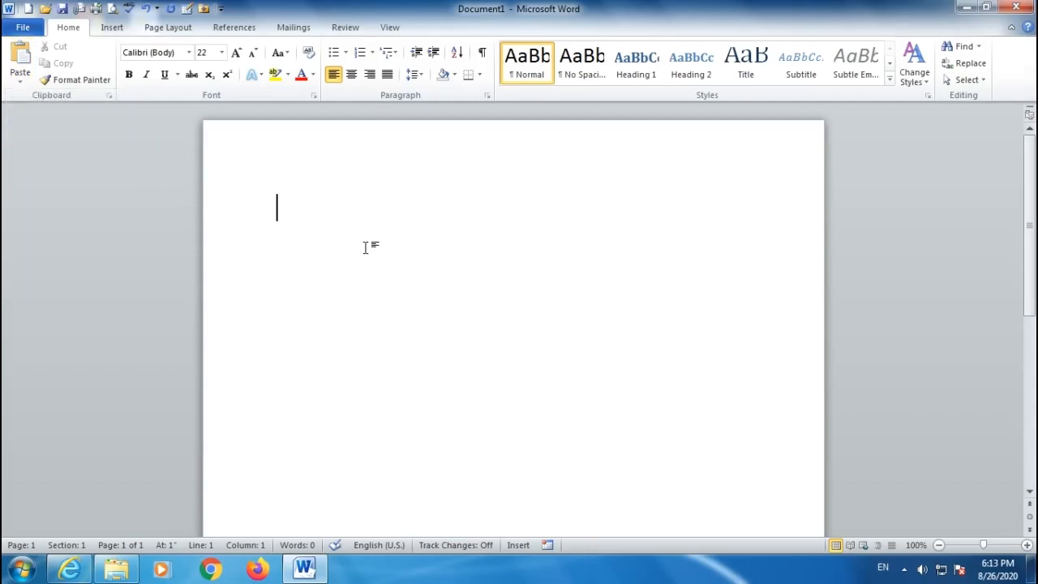
pyautogui.write('bharat is')
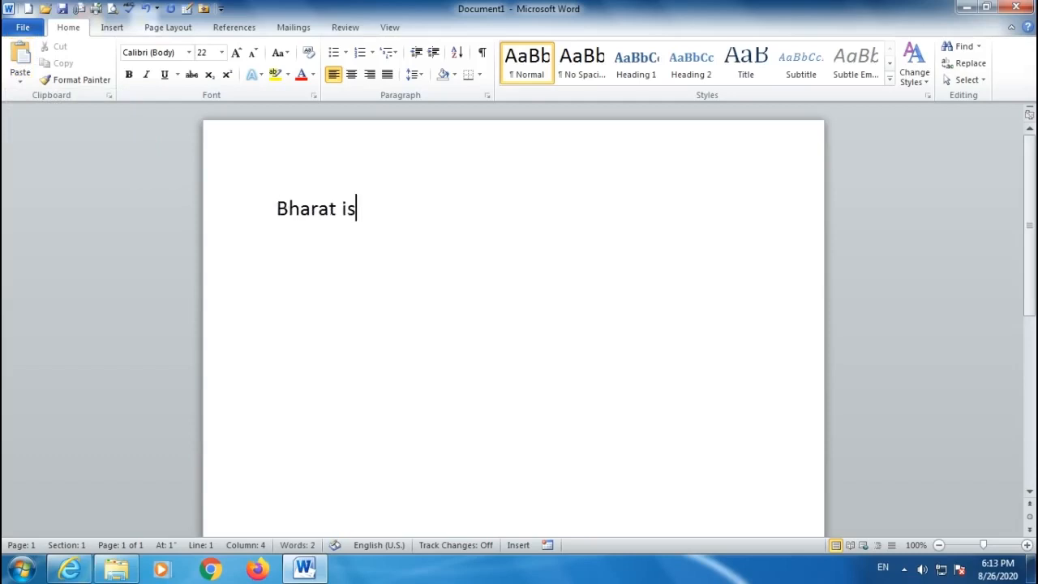
pyautogui.write(' the best')
pyautogui.press('Return')
pyautogui.write('cow is')
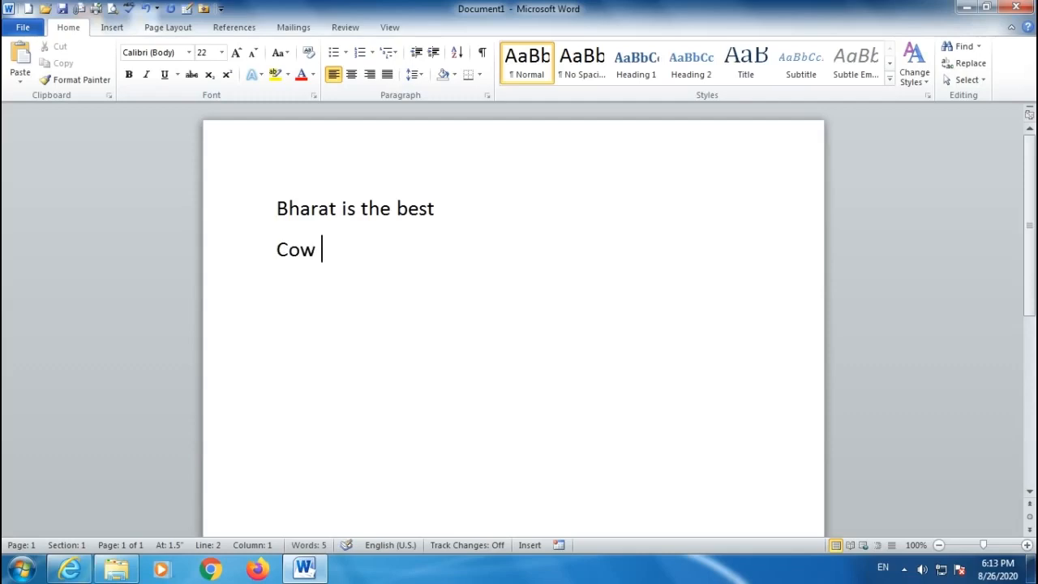
pyautogui.write(' a pet a')
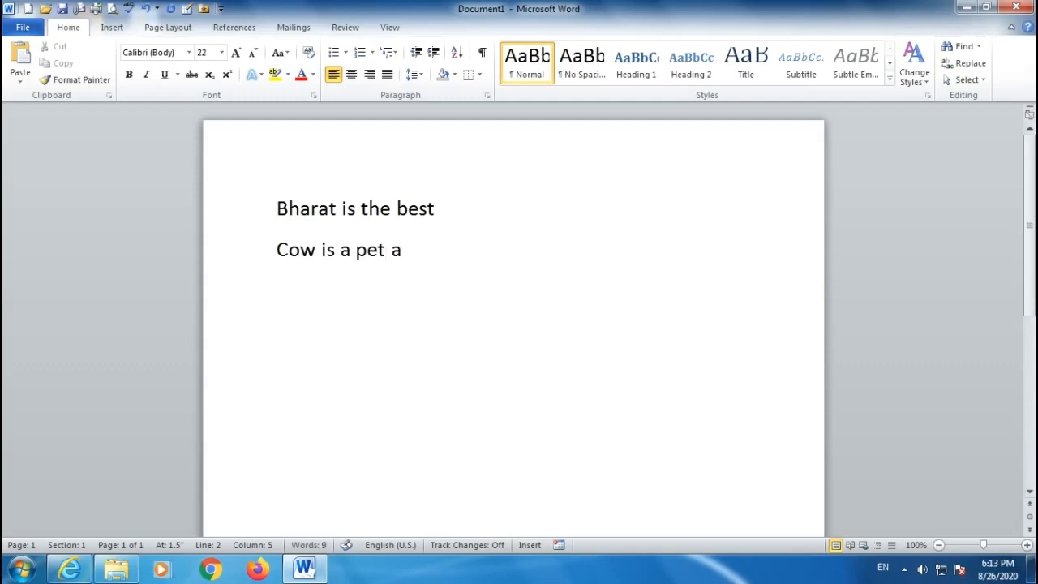
pyautogui.write('nimal')
# Step: Format "Bharat is the best" as red, bold, italic and underlined text in the Algerian font
pyautogui.moveTo(461, 209); pyautogui.dragTo(257, 202)
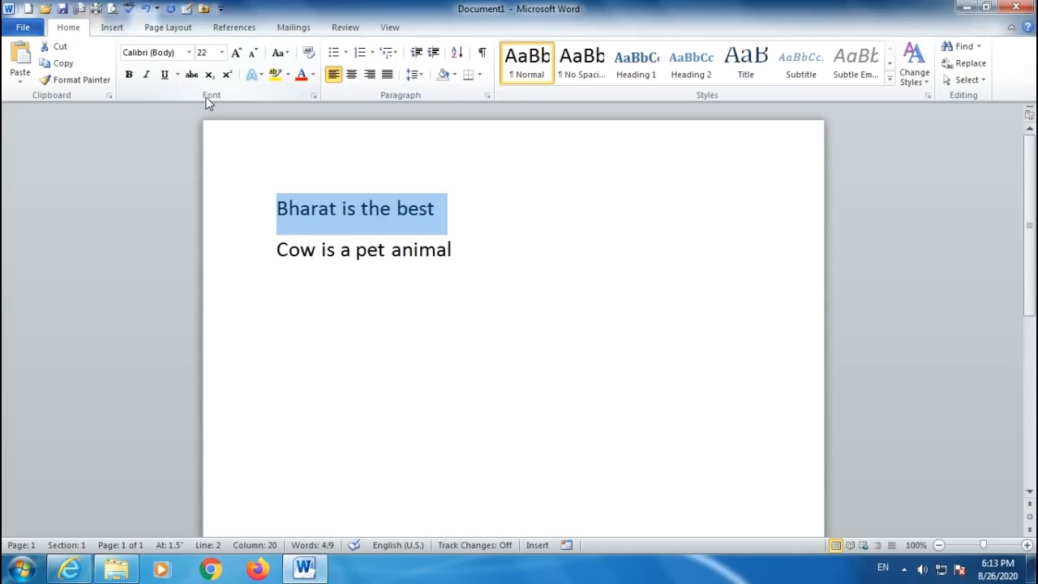
pyautogui.click(300, 73)
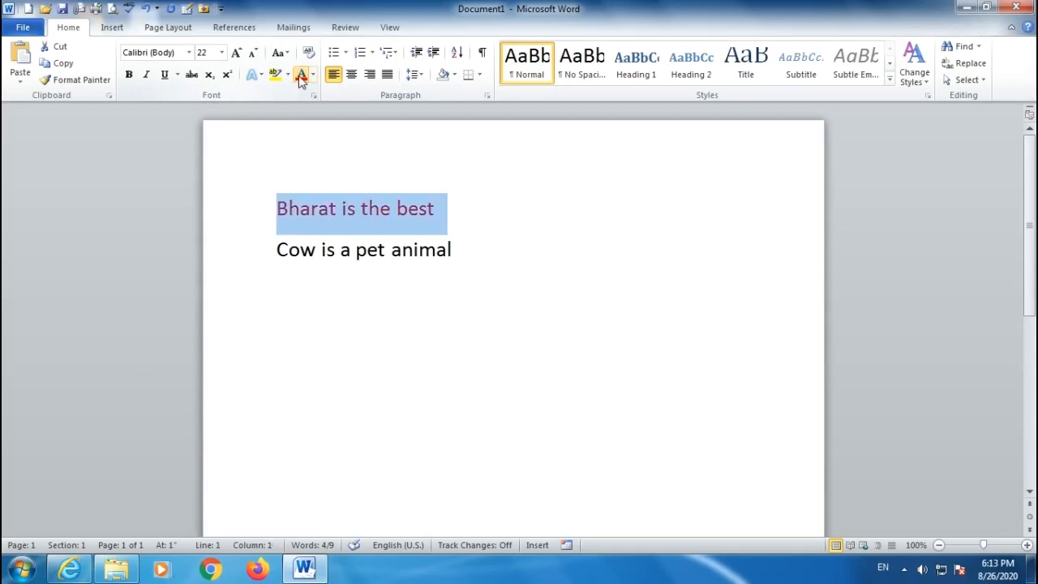
pyautogui.click(128, 74)
pyautogui.click(146, 75)
pyautogui.click(164, 75)
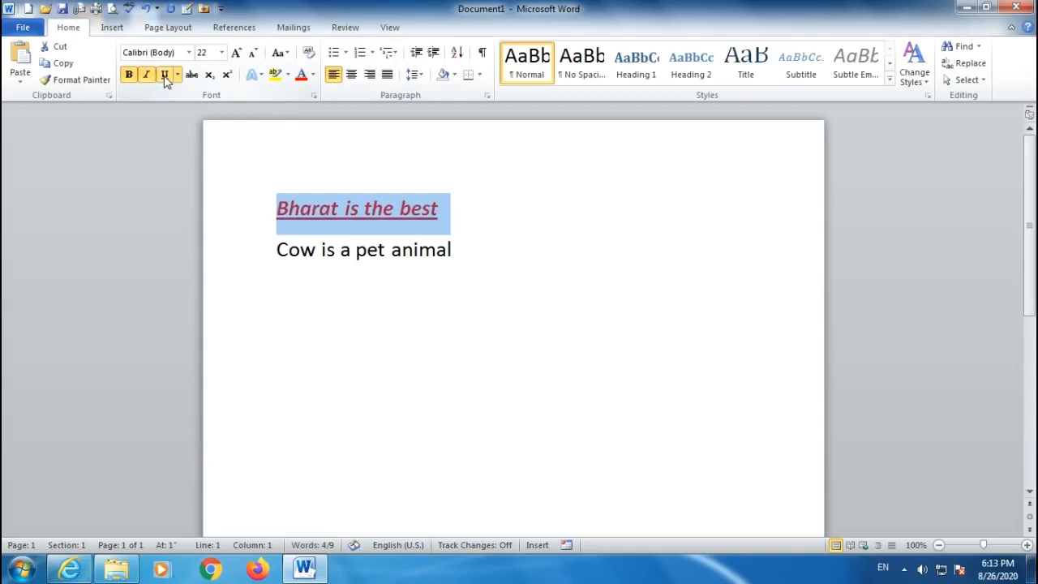
pyautogui.click(189, 53)
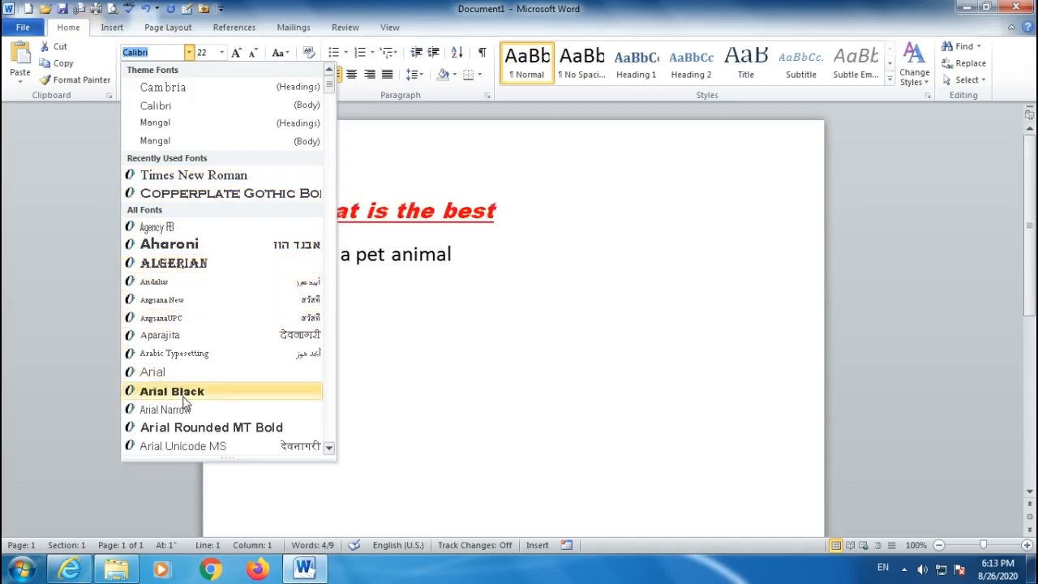
pyautogui.click(182, 264)
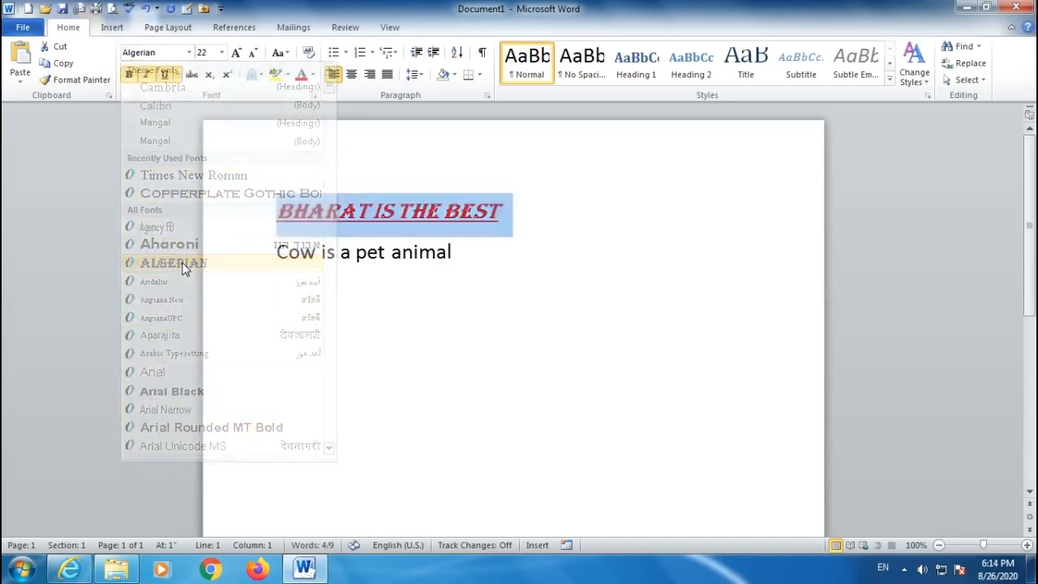
pyautogui.click(445, 324)
# Step: Copy the formatted "Bharat is the best" line and paste it below "Cow is a pet animal" with Keep Source Formatting
pyautogui.moveTo(516, 206); pyautogui.dragTo(285, 212)
pyautogui.hotkey('ctrl', 'c')
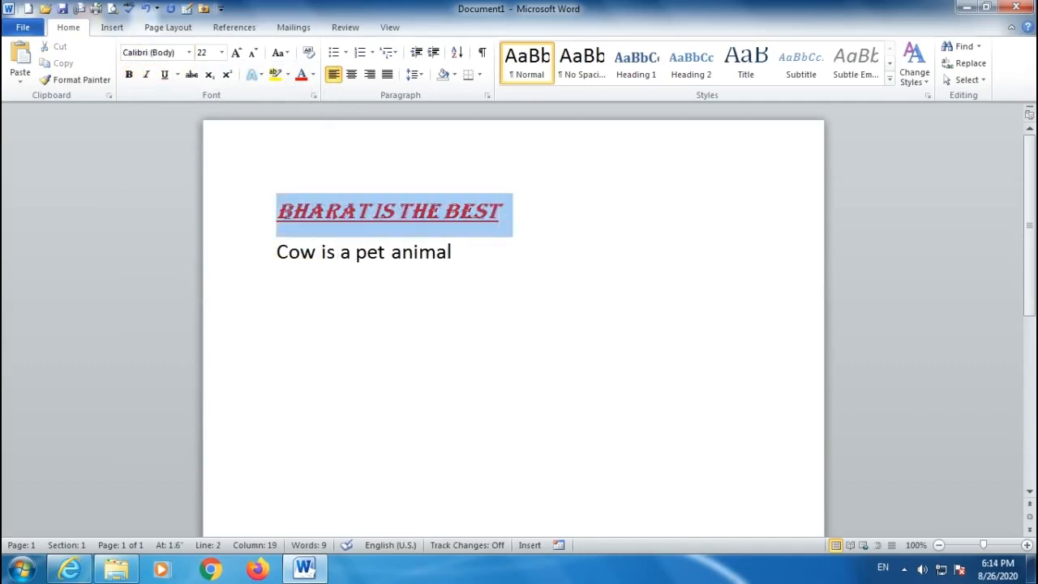
pyautogui.click(65, 64)
pyautogui.click(484, 254)
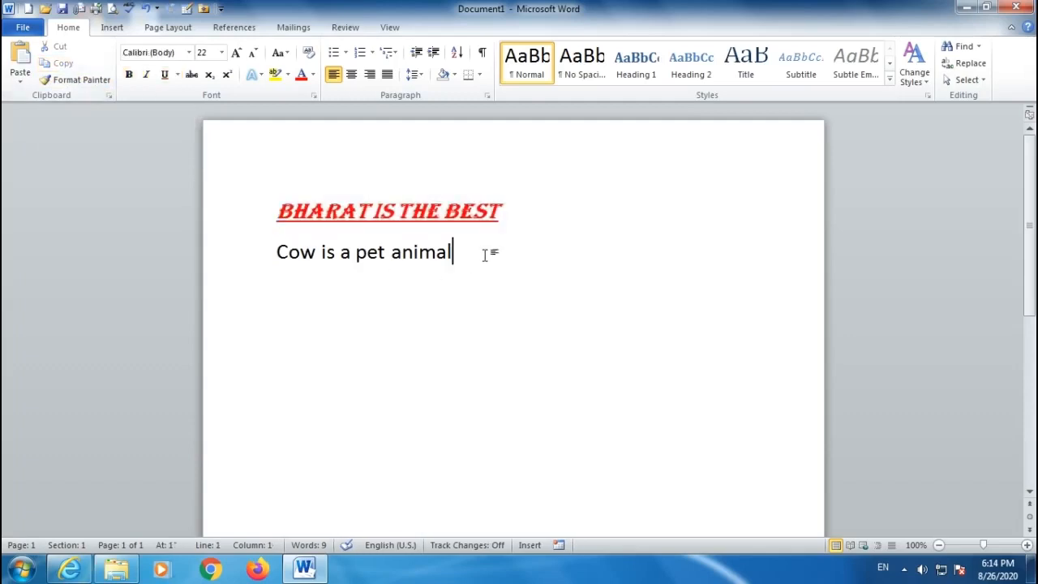
pyautogui.press('Return')
pyautogui.click(22, 87)
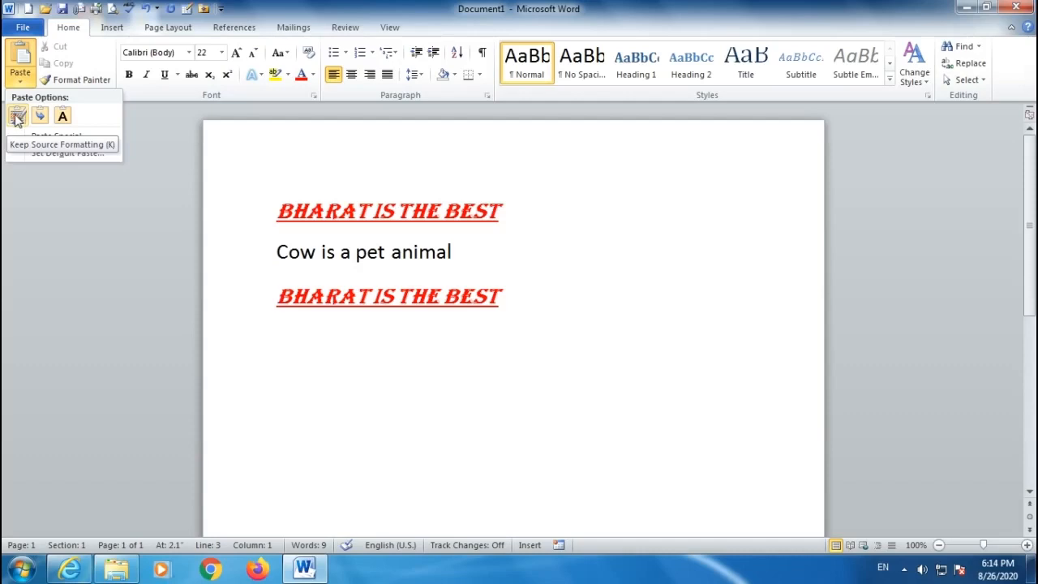
pyautogui.click(17, 119)
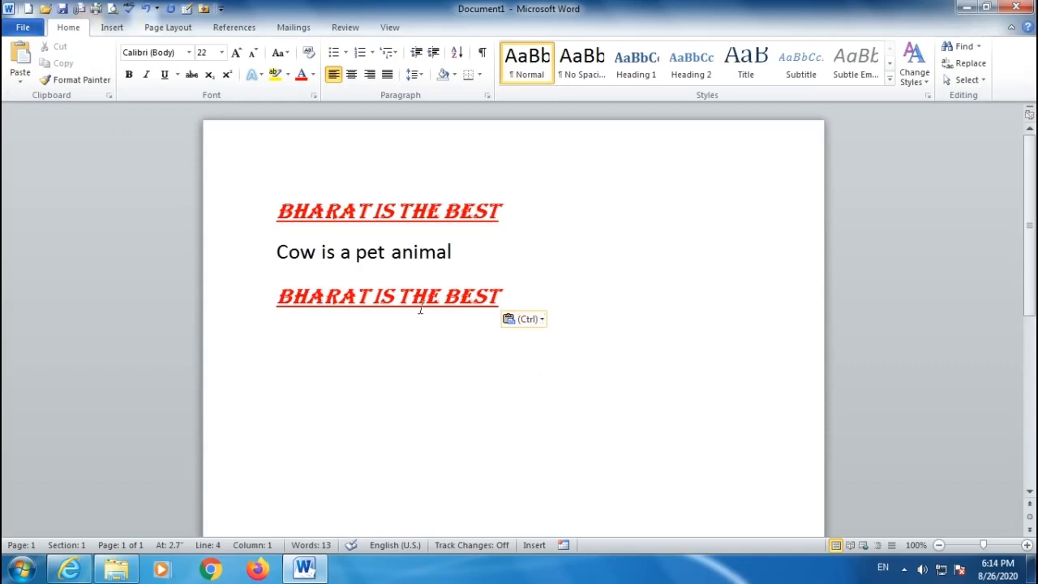
# Step: Paste the copied line once more underneath with Merge Formatting and select the "Cow is a pet animal" line
pyautogui.click(17, 85)
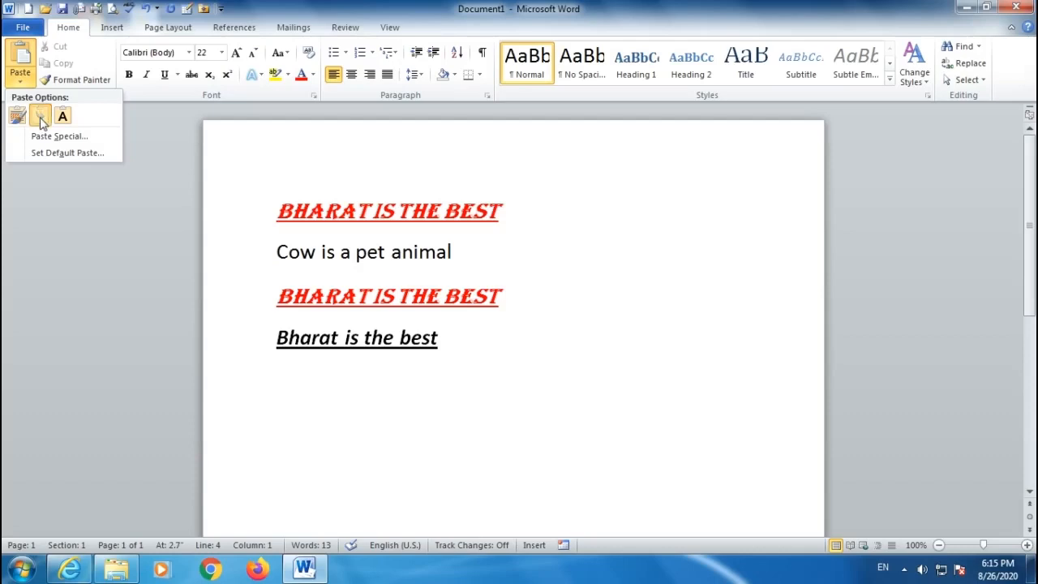
pyautogui.click(39, 117)
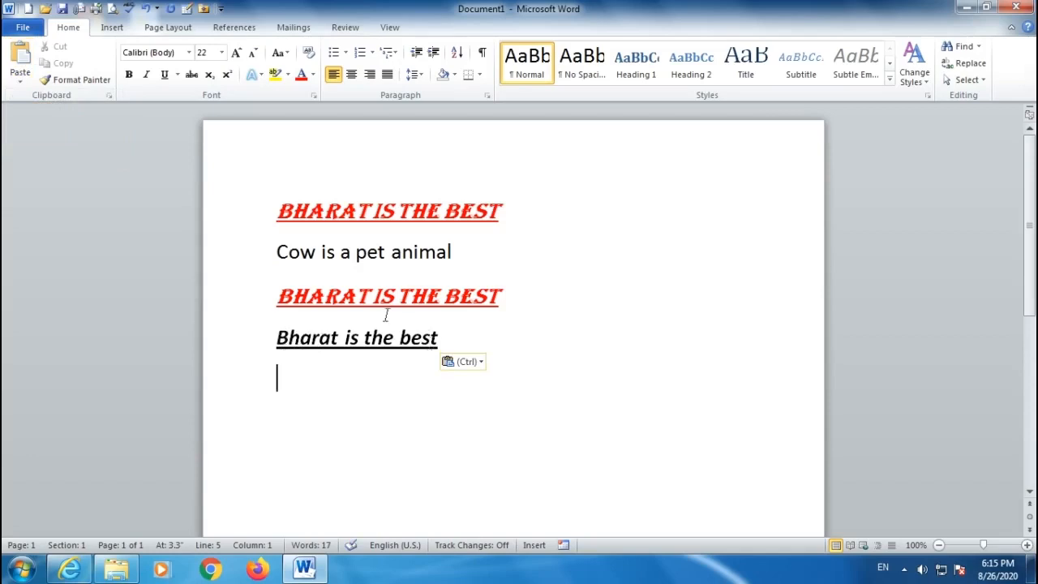
pyautogui.moveTo(277, 251); pyautogui.dragTo(458, 253)
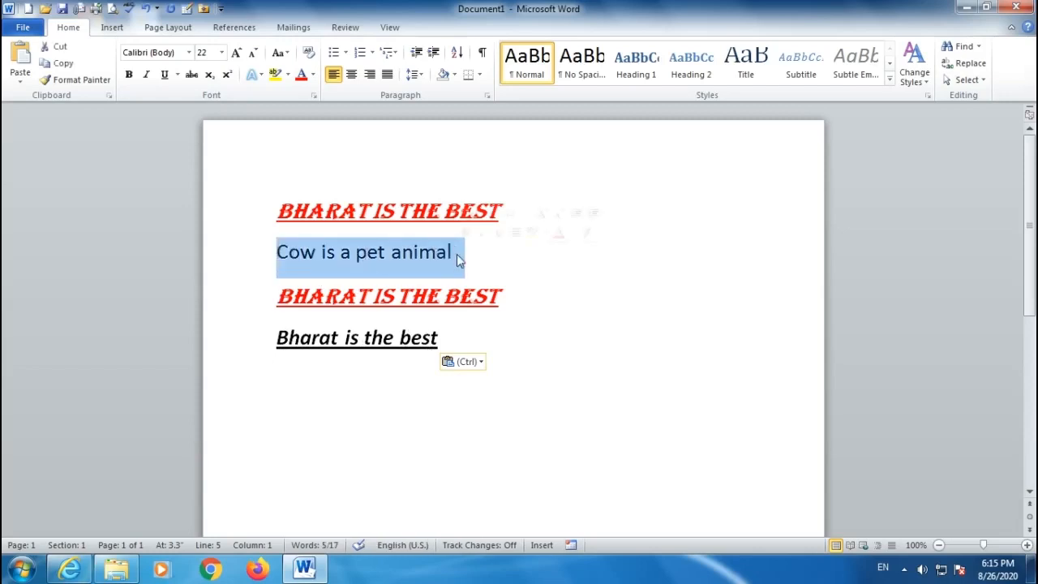
# Step: Paste the copied "Bharat is the best" text below the other lines with Keep Text Only and compare it with the original
pyautogui.click(442, 378)
pyautogui.click(21, 80)
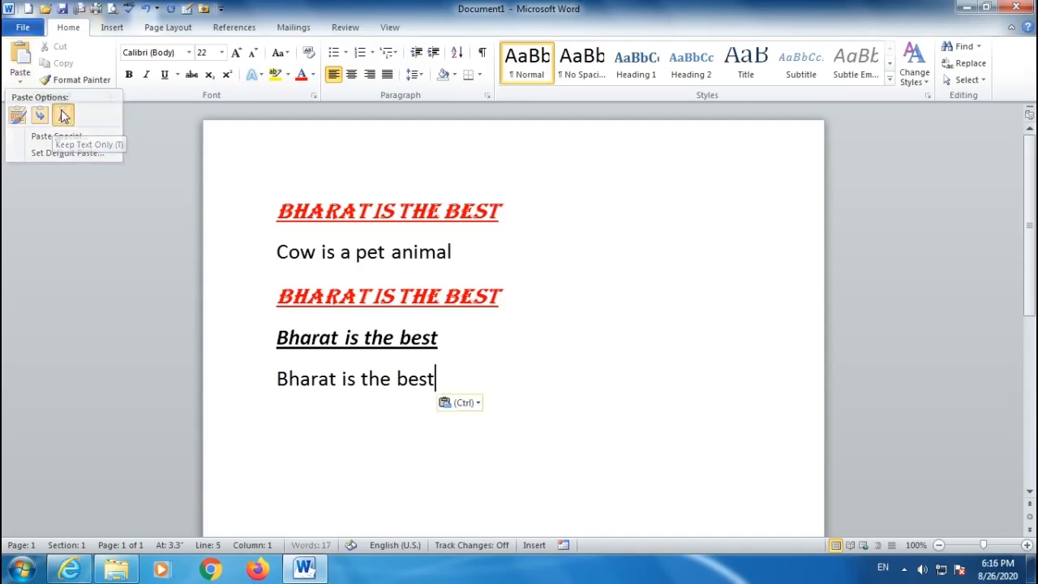
pyautogui.click(63, 115)
pyautogui.moveTo(277, 213); pyautogui.dragTo(525, 215)
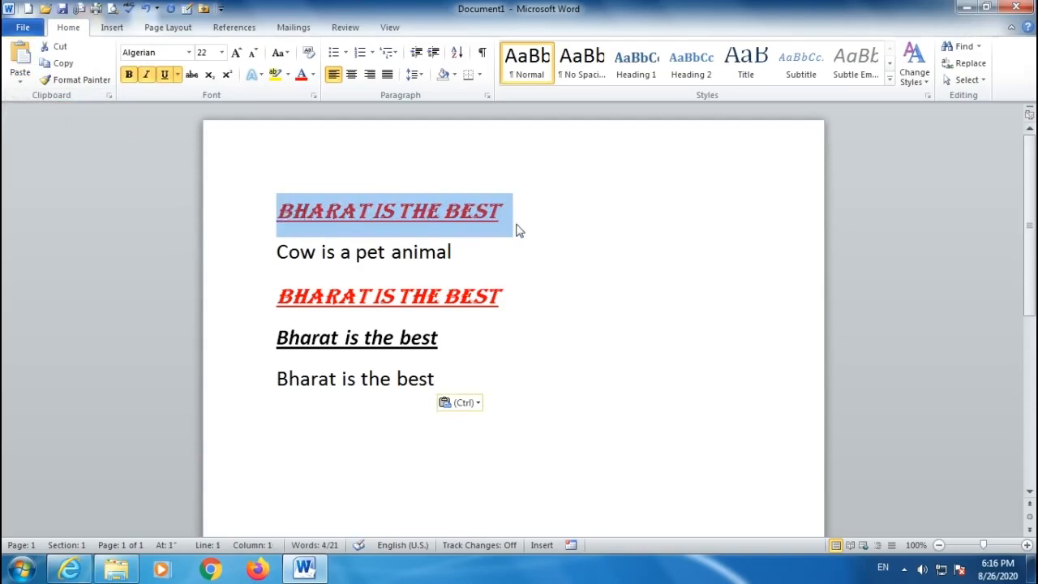
pyautogui.moveTo(276, 378); pyautogui.dragTo(430, 380)
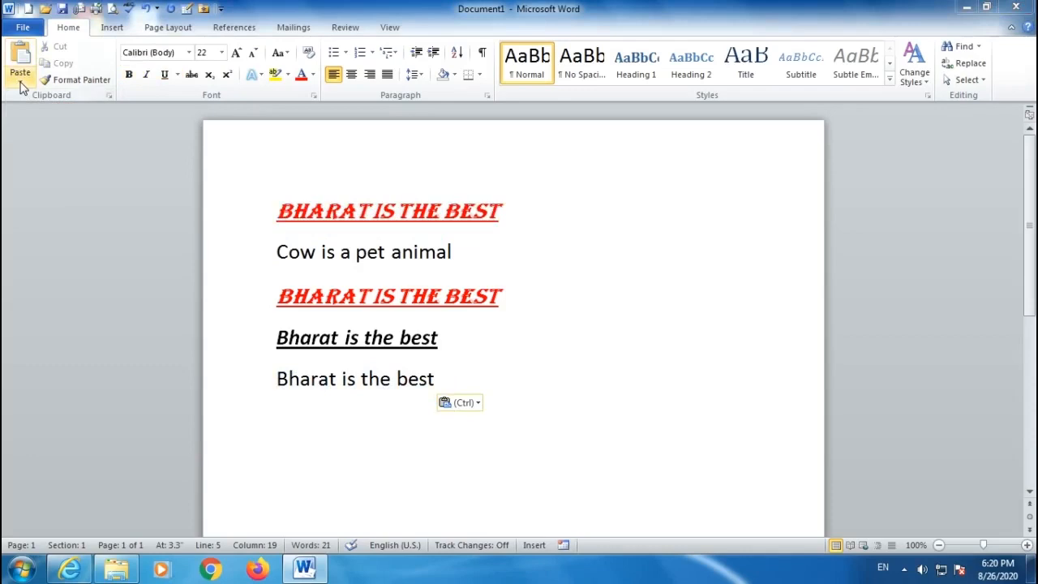
pyautogui.click(20, 81)
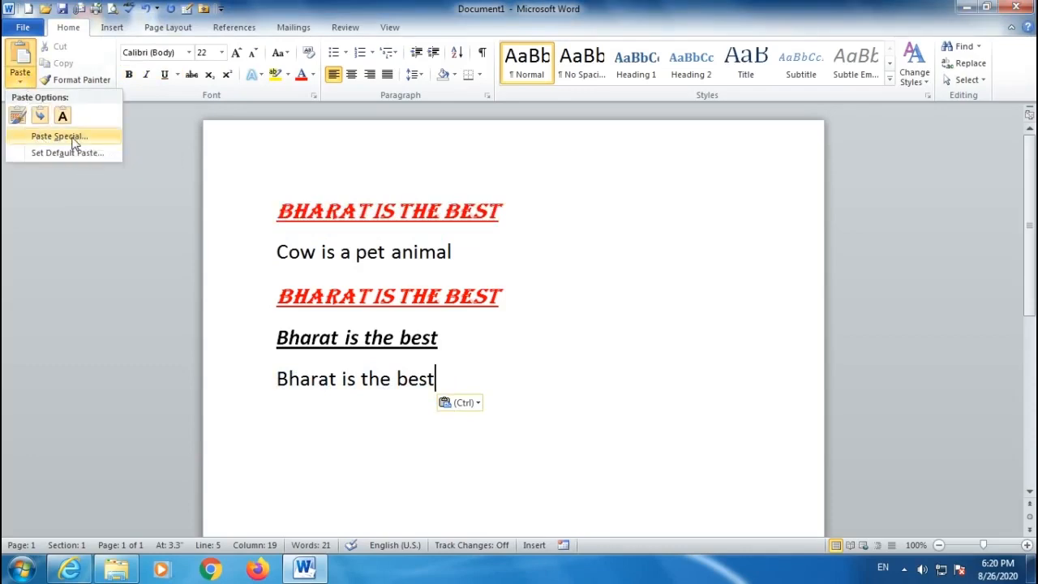
pyautogui.click(496, 442)
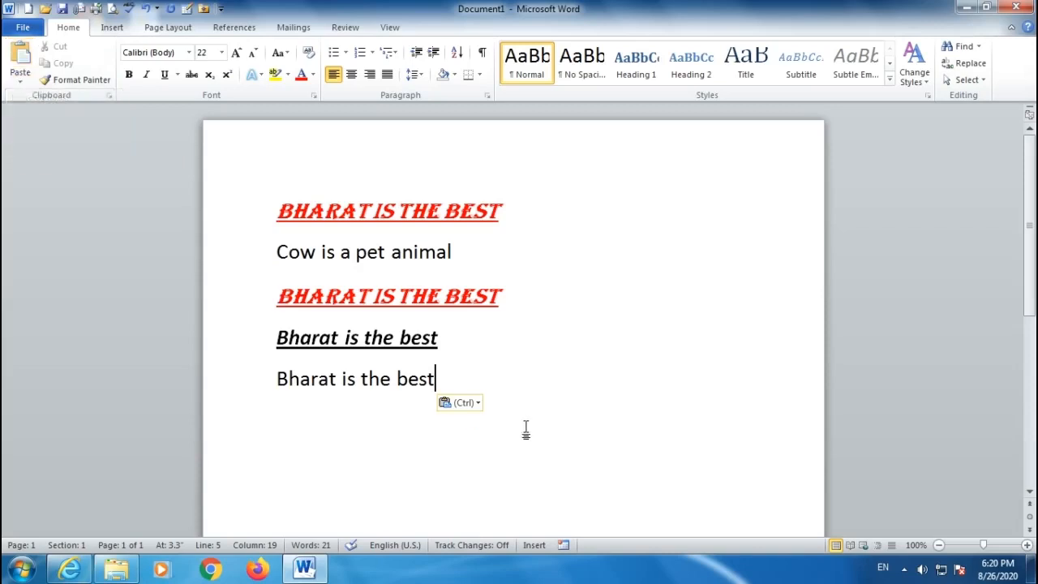
# Step: Delete all "Bharat is the best" lines, keeping only "Cow is a pet animal" in the document
pyautogui.moveTo(525, 429); pyautogui.dragTo(278, 304)
pyautogui.press('Delete')
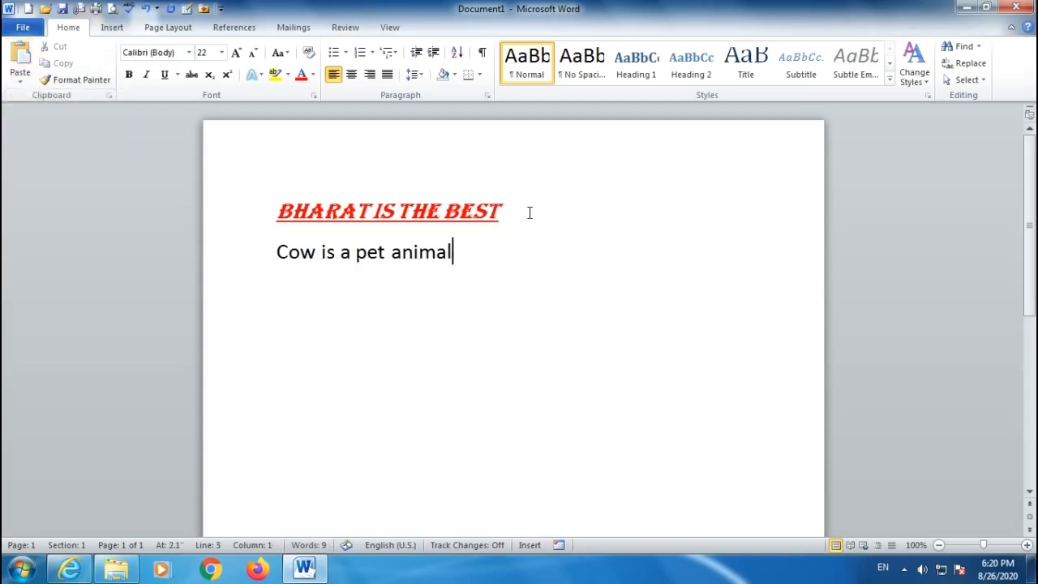
pyautogui.moveTo(528, 212); pyautogui.dragTo(4, 220)
pyautogui.press('Delete')
pyautogui.press('End')
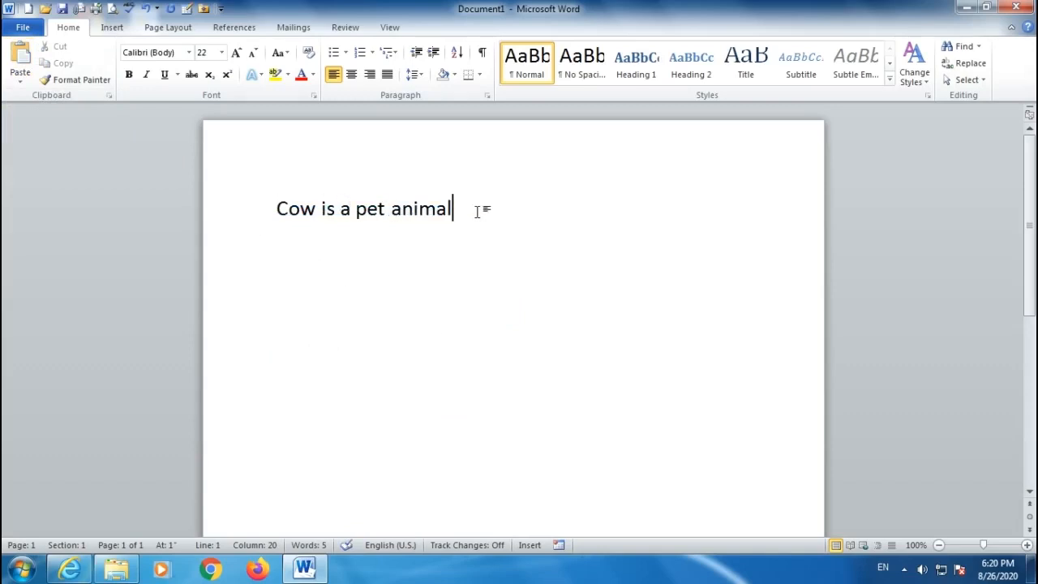
# Step: Copy the "Cow is a pet animal" line
pyautogui.moveTo(477, 210); pyautogui.dragTo(238, 209)
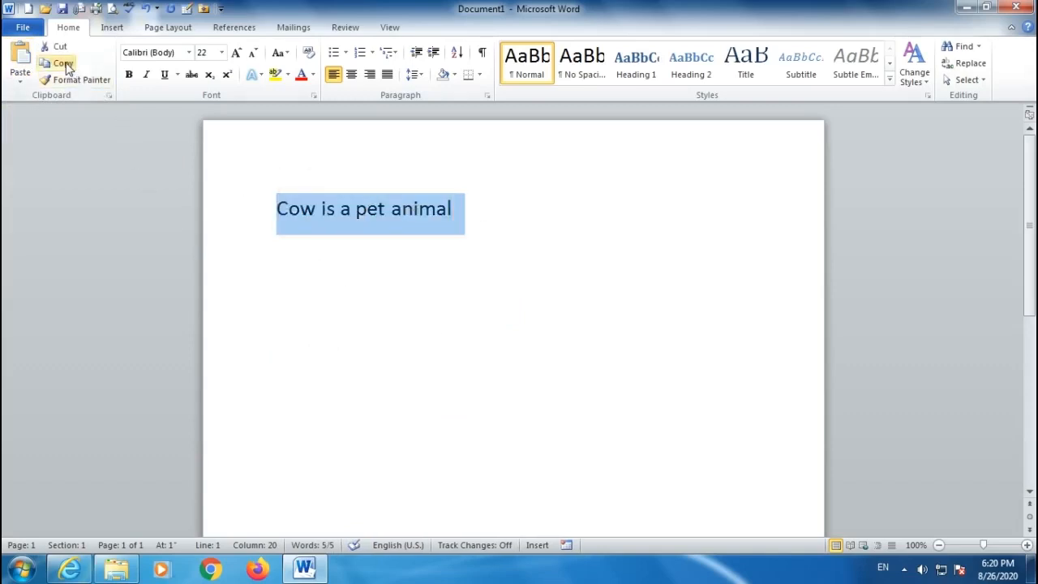
pyautogui.click(67, 70)
pyautogui.click(507, 302)
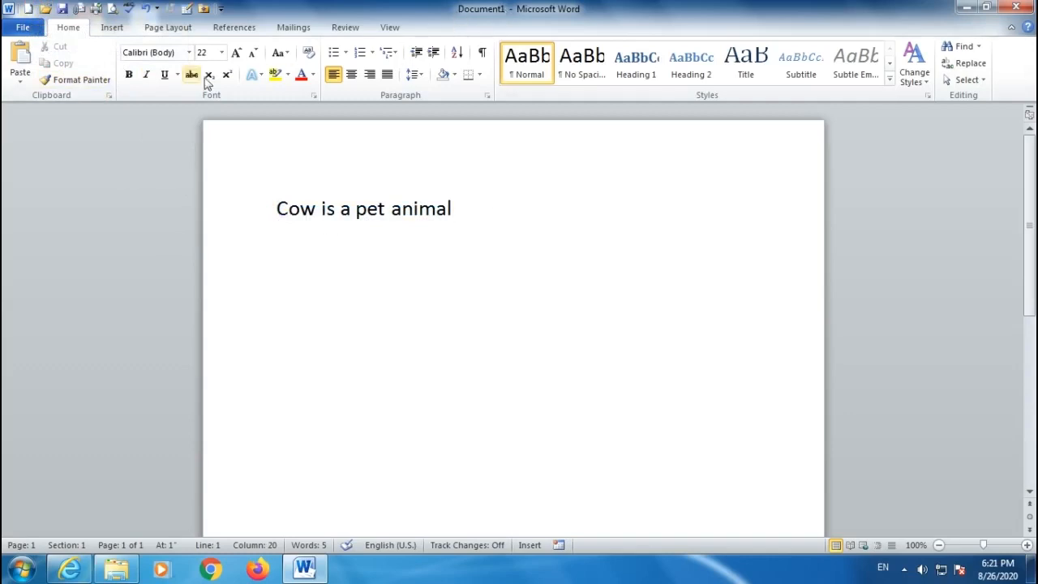
# Step: Create a new blank document and insert the copied line through Paste Special as HTML Format
pyautogui.click(28, 10)
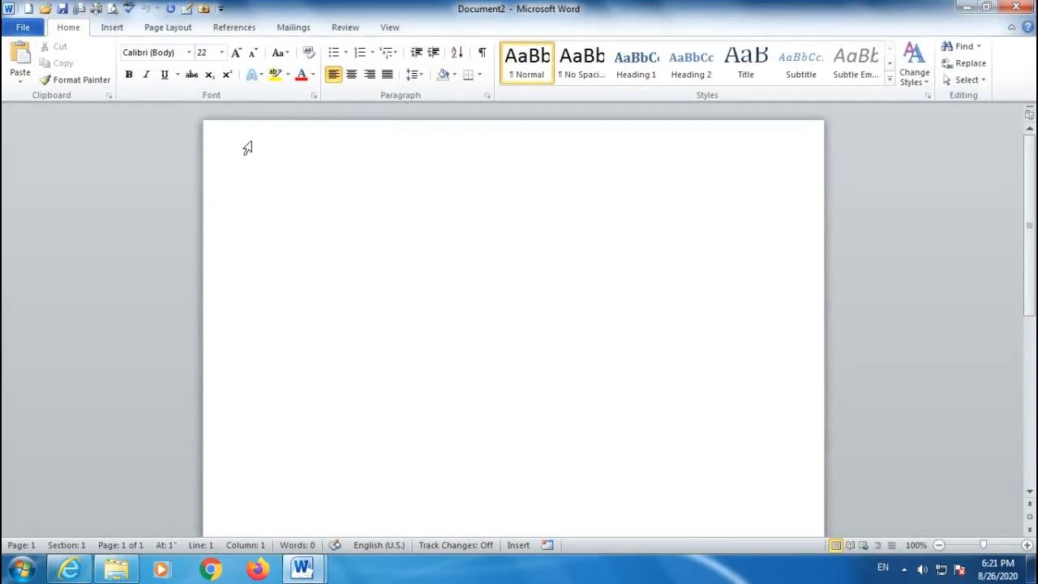
pyautogui.click(20, 83)
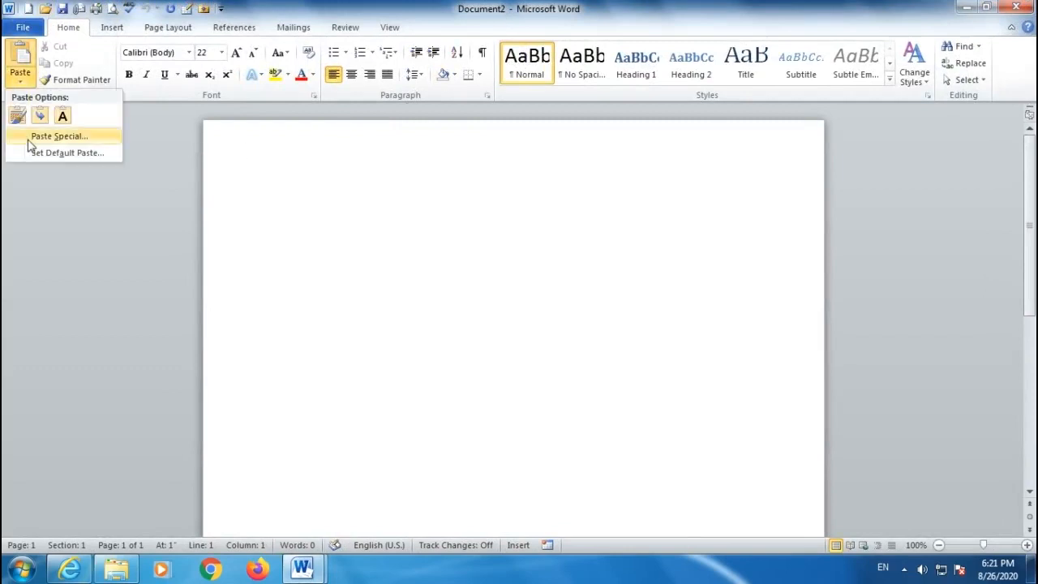
pyautogui.click(70, 136)
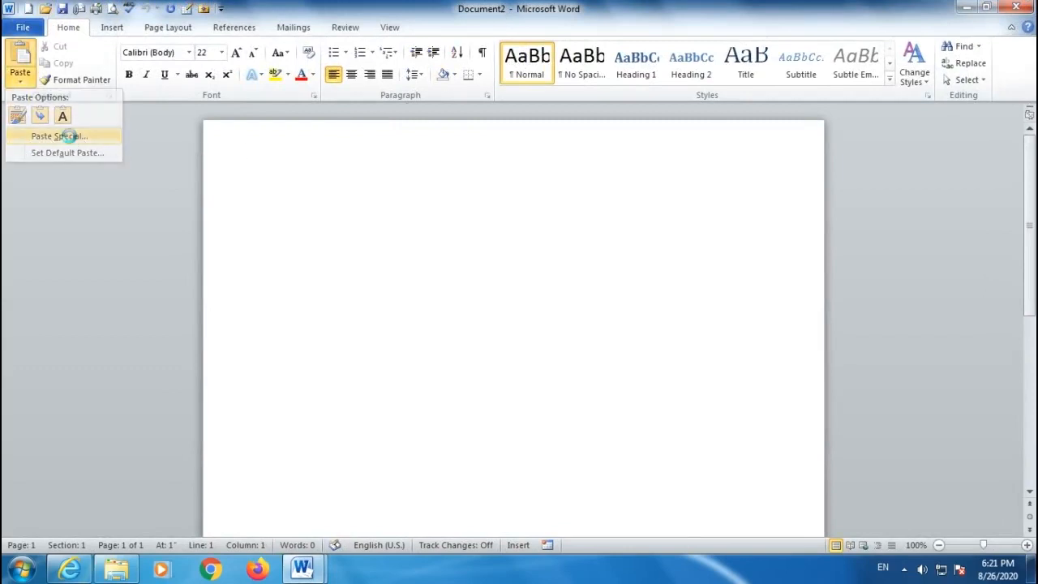
pyautogui.moveTo(630, 146); pyautogui.dragTo(658, 140)
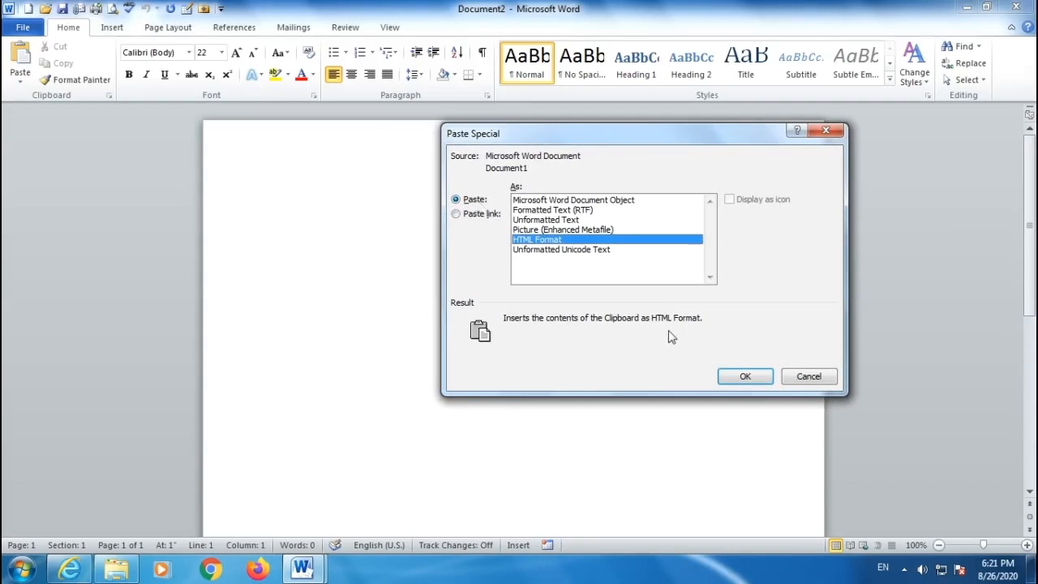
pyautogui.click(744, 376)
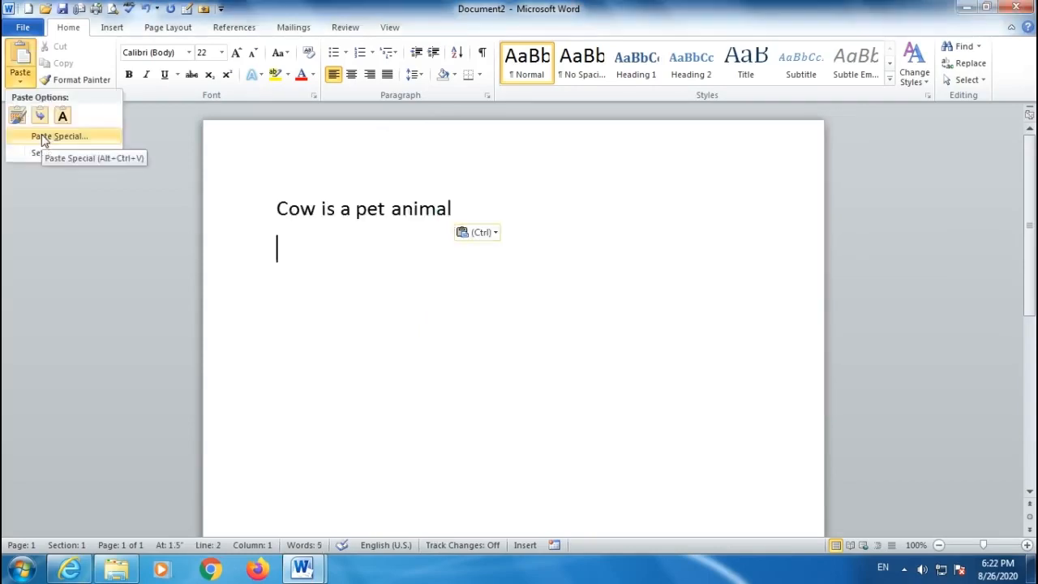
# Step: Insert the copied line again underneath through Paste Special, using Paste link with HTML Format
pyautogui.click(42, 135)
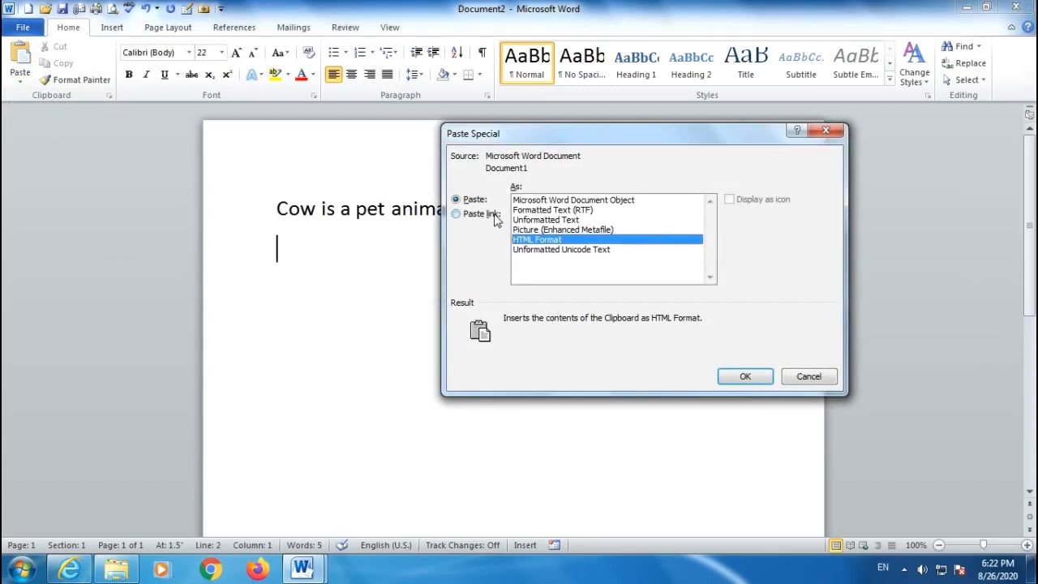
pyautogui.click(457, 215)
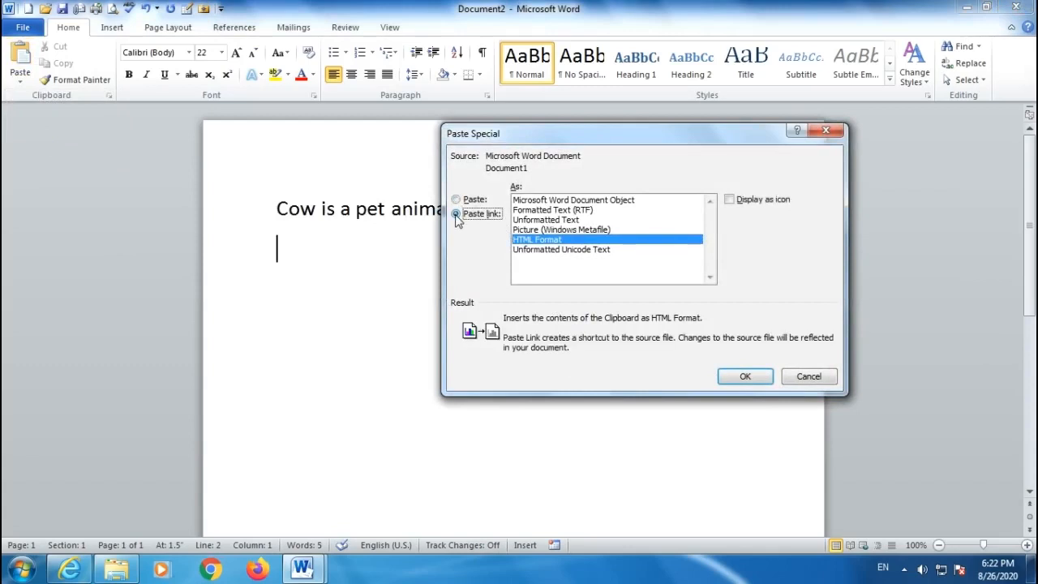
pyautogui.click(743, 377)
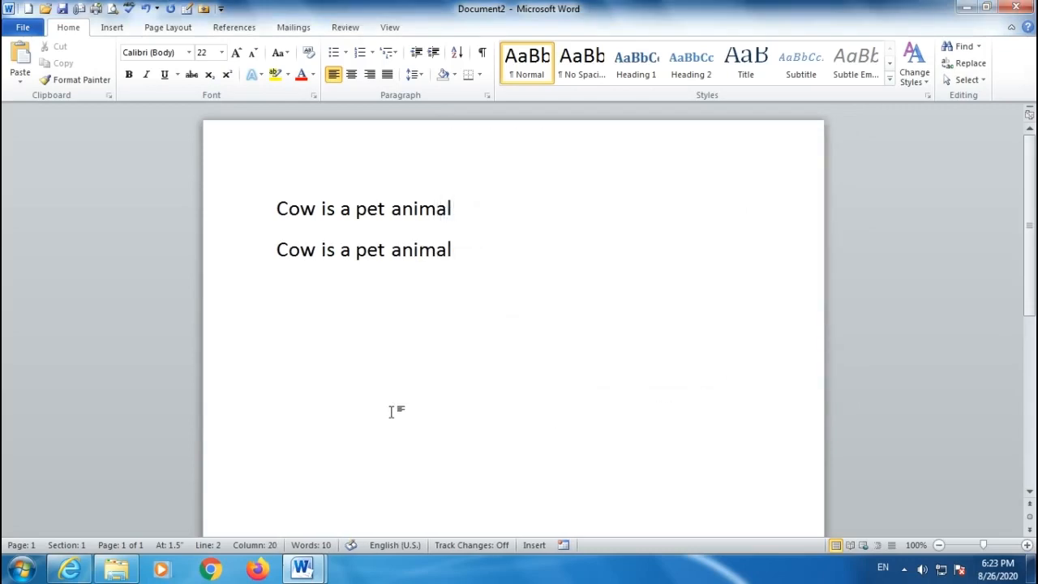
pyautogui.moveTo(277, 209); pyautogui.dragTo(435, 212)
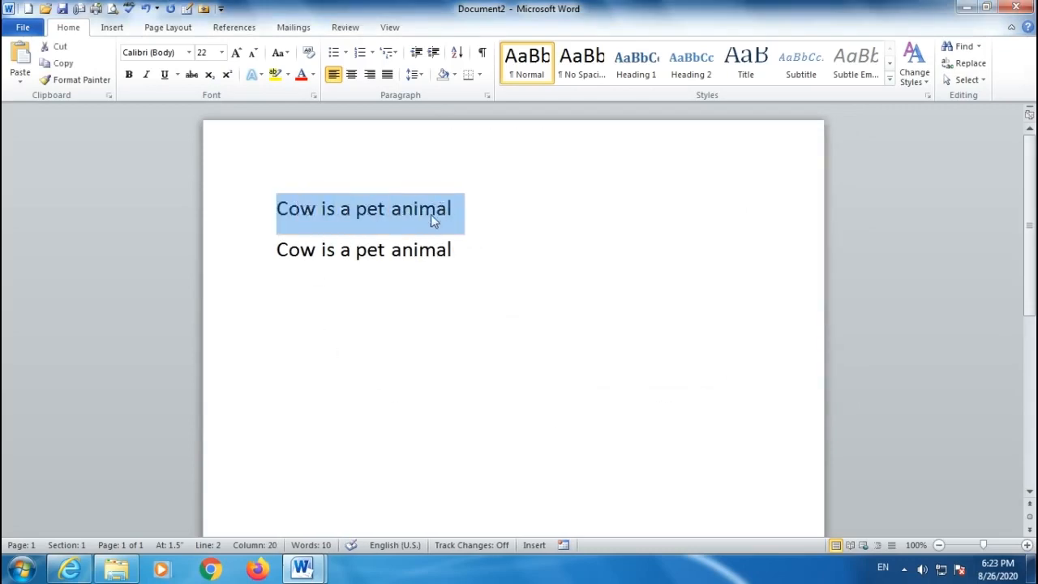
pyautogui.moveTo(290, 251); pyautogui.dragTo(463, 258)
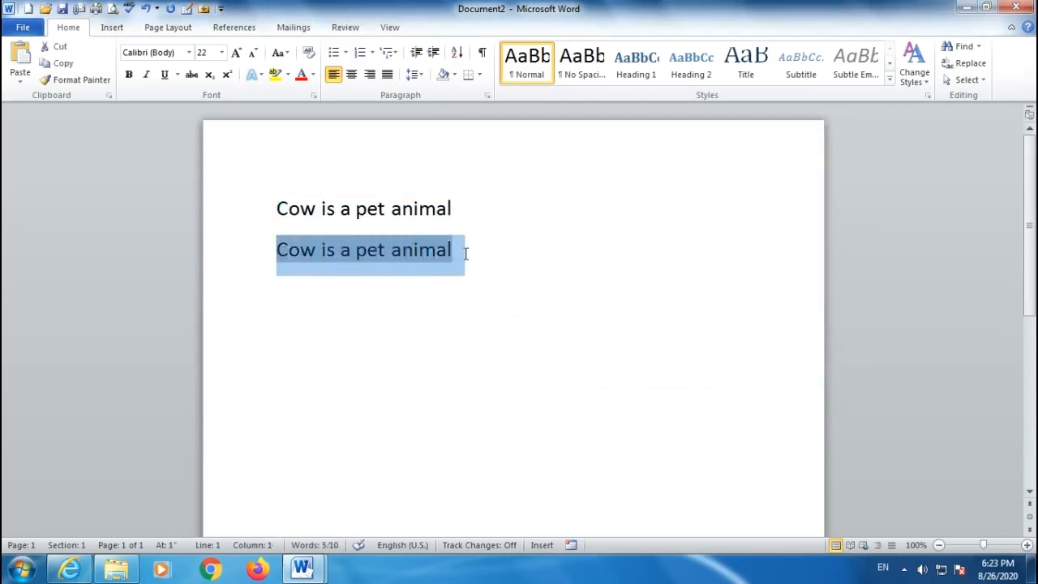
pyautogui.click(357, 267)
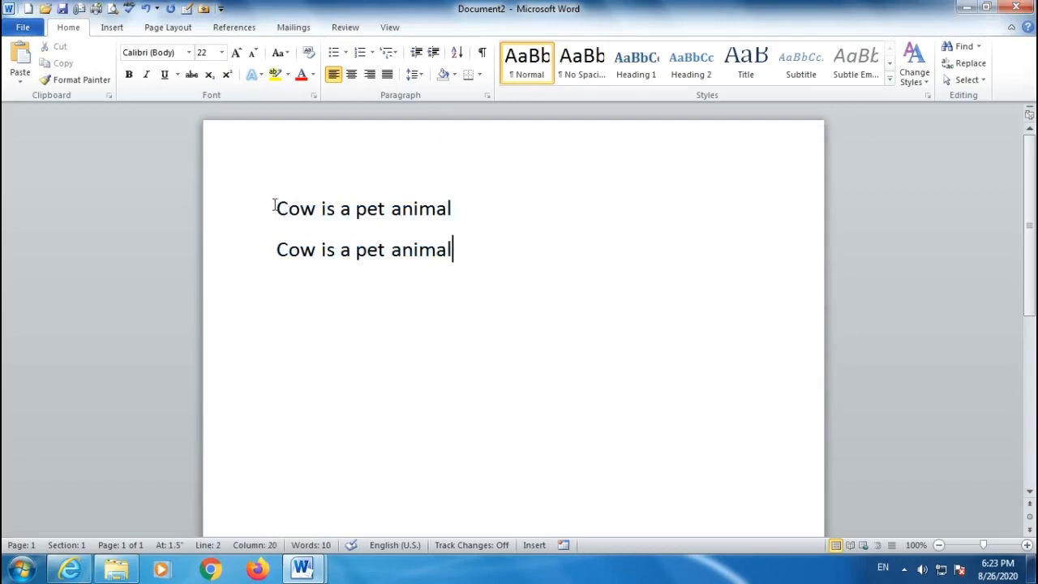
pyautogui.moveTo(277, 208); pyautogui.dragTo(447, 268)
pyautogui.click(510, 335)
# Step: Arrange the Document1 and Document2 windows side by side and return to editing Document1
pyautogui.moveTo(306, 568)
pyautogui.moveTo(651, 10); pyautogui.dragTo(1037, 162)
pyautogui.moveTo(416, 8); pyautogui.dragTo(4, 217)
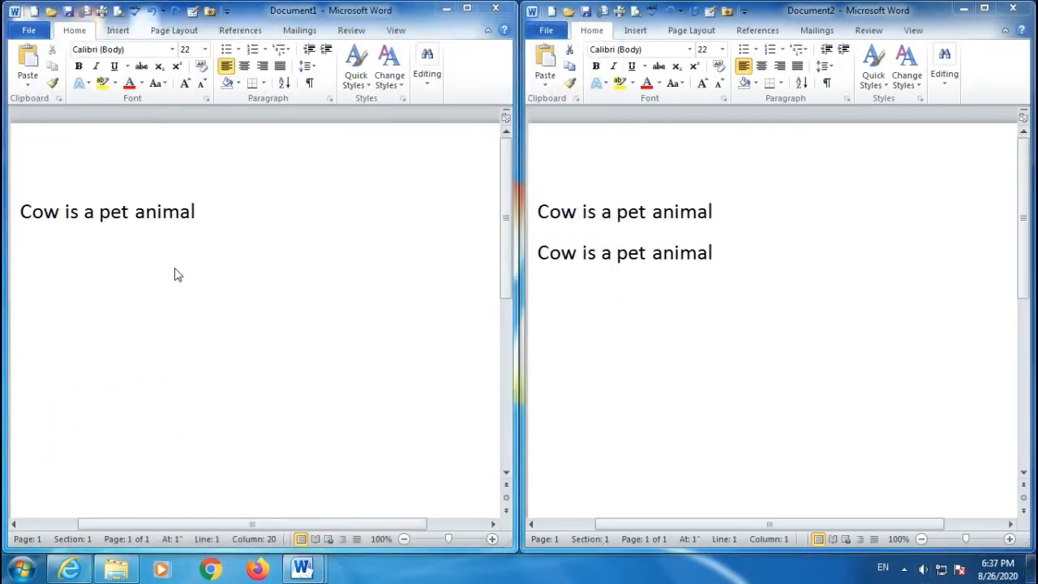
pyautogui.click(162, 279)
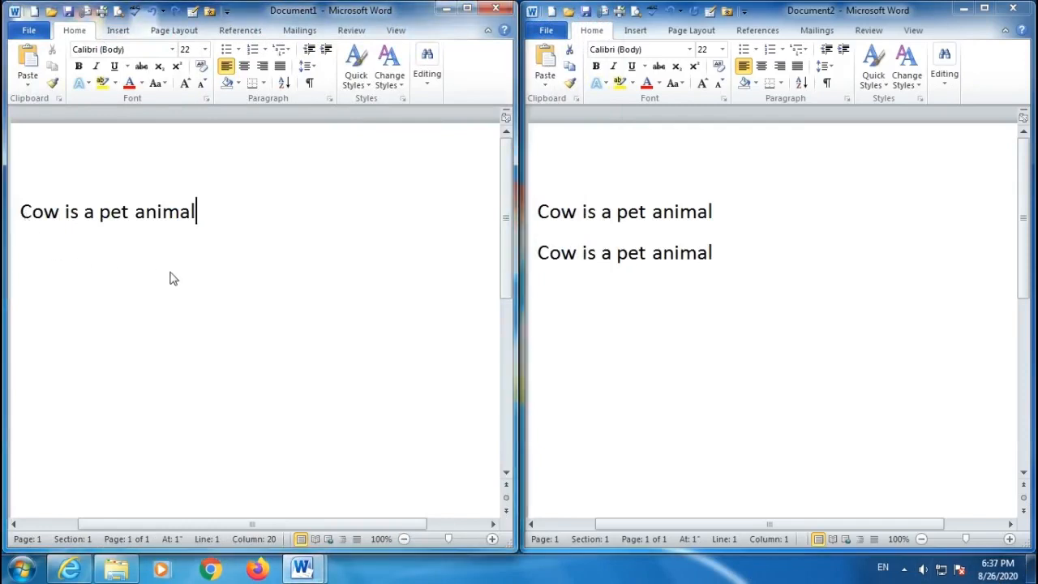
# Step: Format the "Cow is a pet animal" line in Document1 as bold, italic, underlined, red and strikethrough text
pyautogui.moveTo(210, 211); pyautogui.dragTo(32, 203)
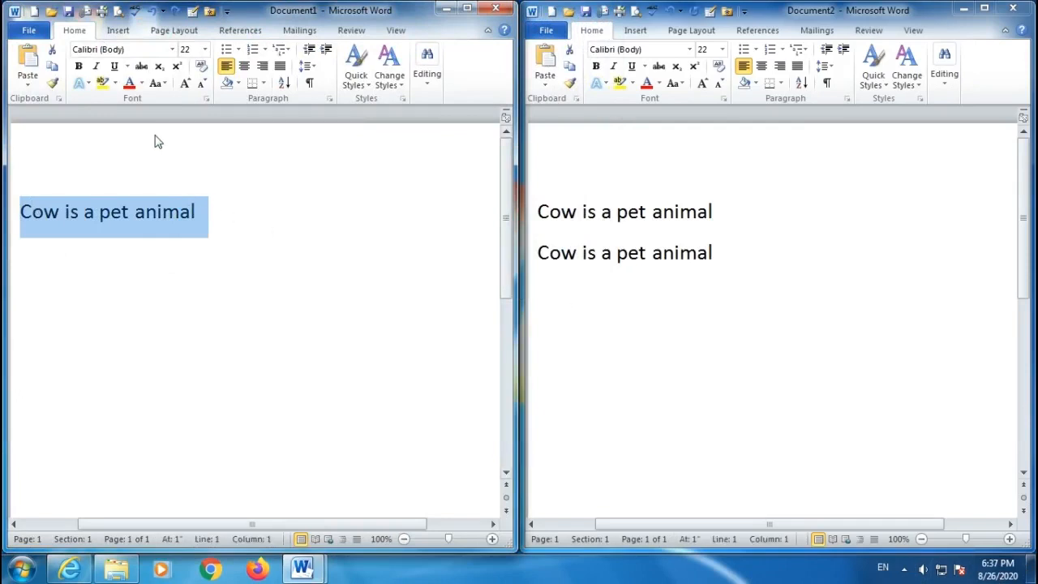
pyautogui.click(79, 68)
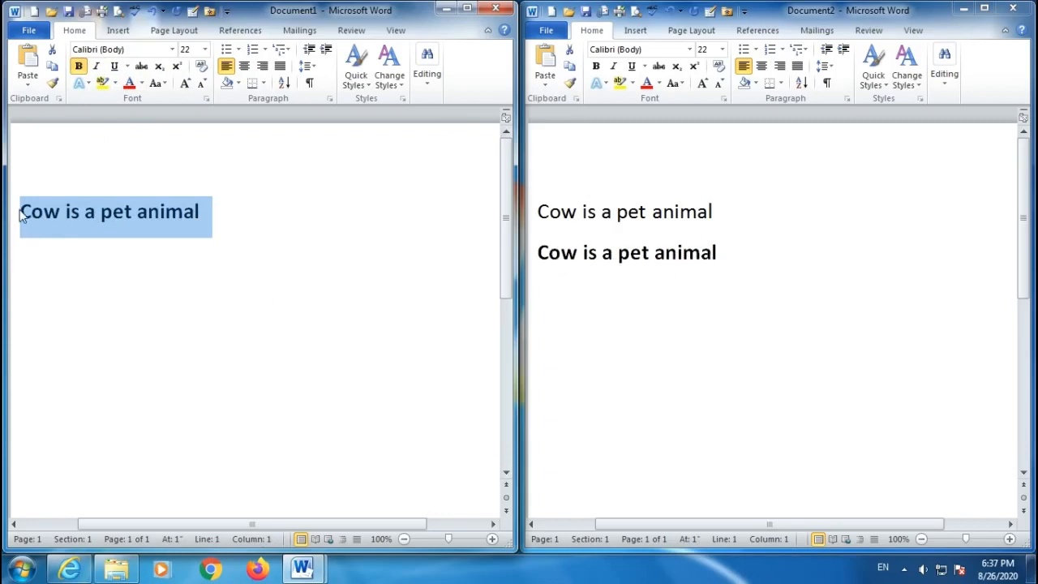
pyautogui.click(96, 66)
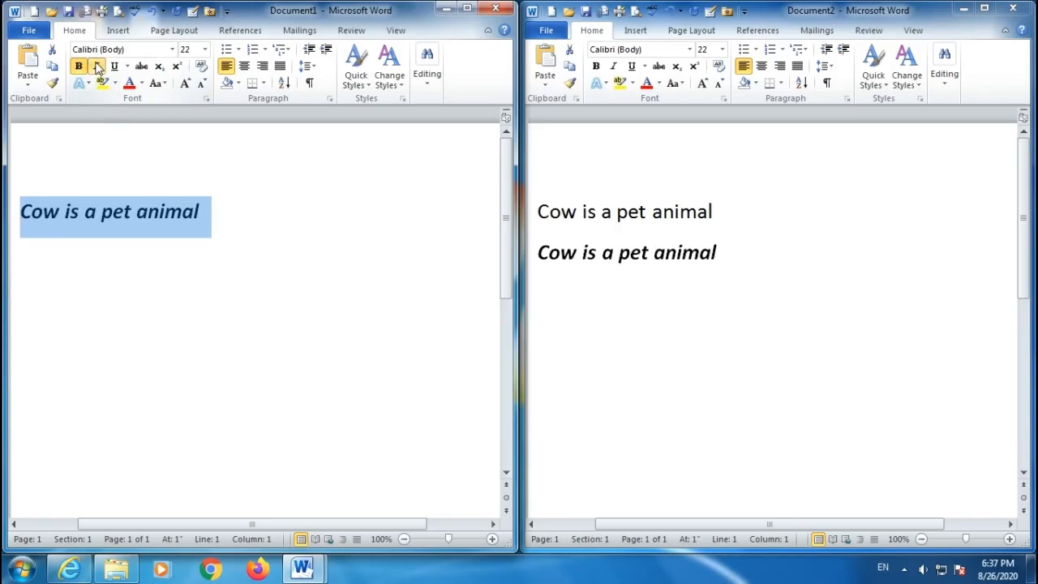
pyautogui.click(115, 67)
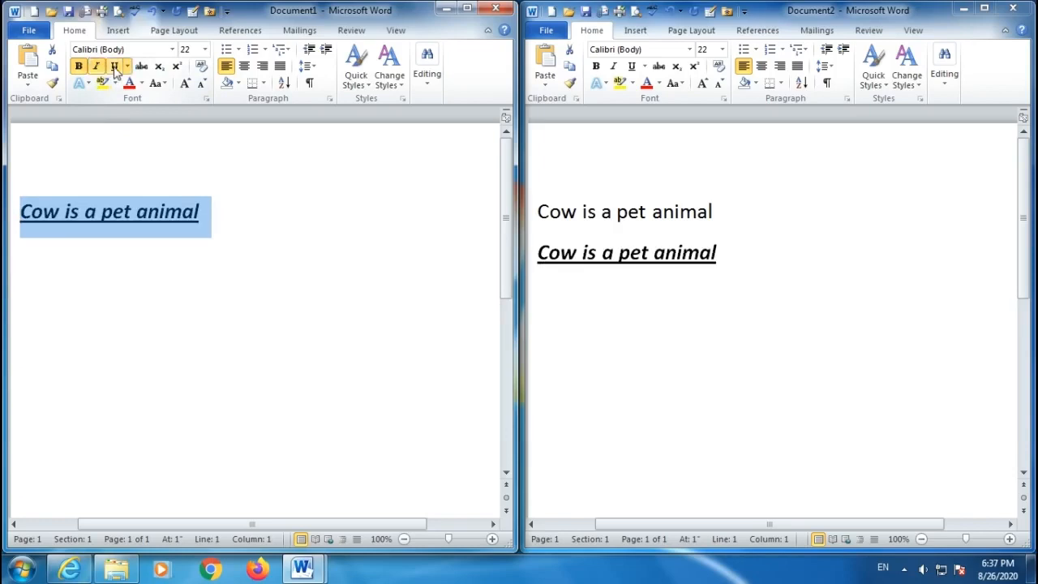
pyautogui.click(128, 83)
pyautogui.click(139, 68)
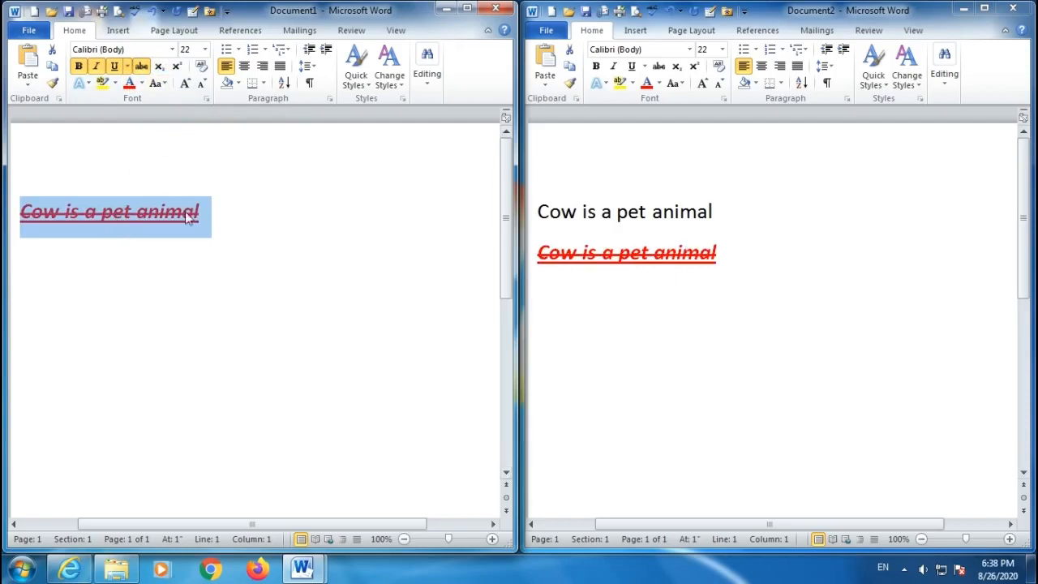
# Step: Remove the strikethrough from the line in Document1 and change the word "pet" to "pat"
pyautogui.click(138, 212)
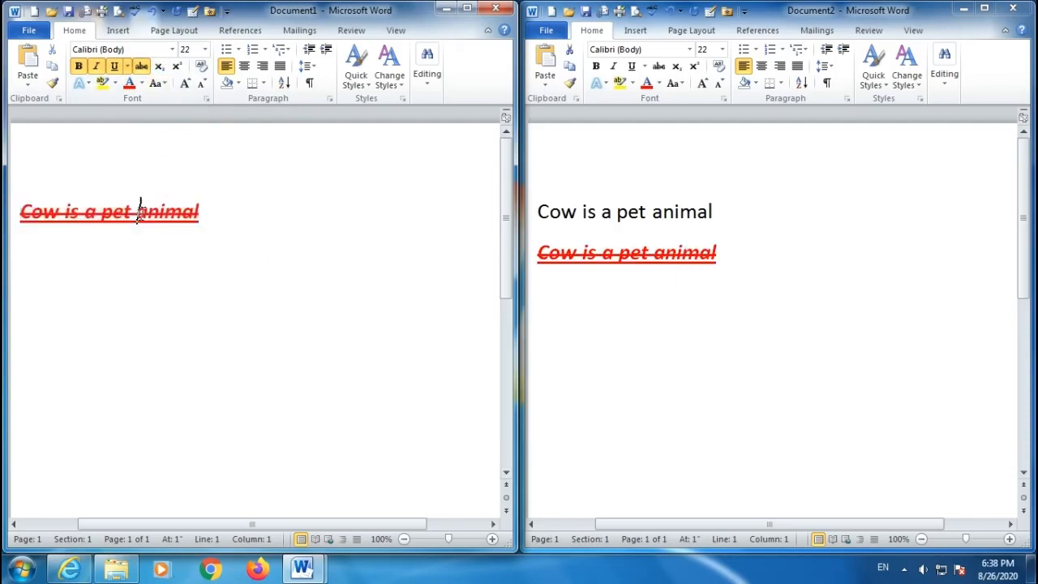
pyautogui.moveTo(224, 195); pyautogui.dragTo(28, 212)
pyautogui.click(141, 66)
pyautogui.click(116, 209)
pyautogui.moveTo(115, 209); pyautogui.dragTo(123, 210)
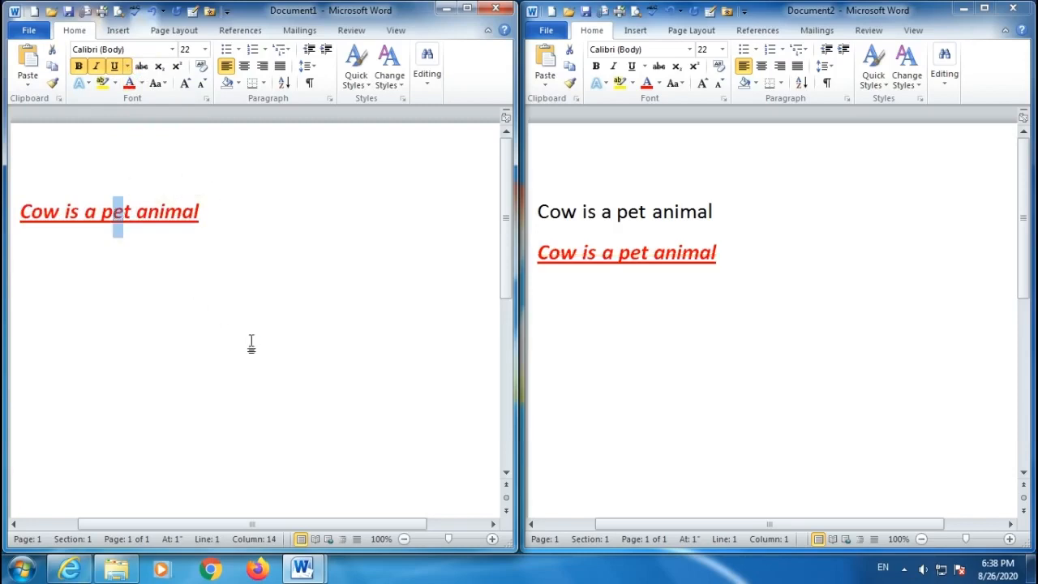
pyautogui.write('a')
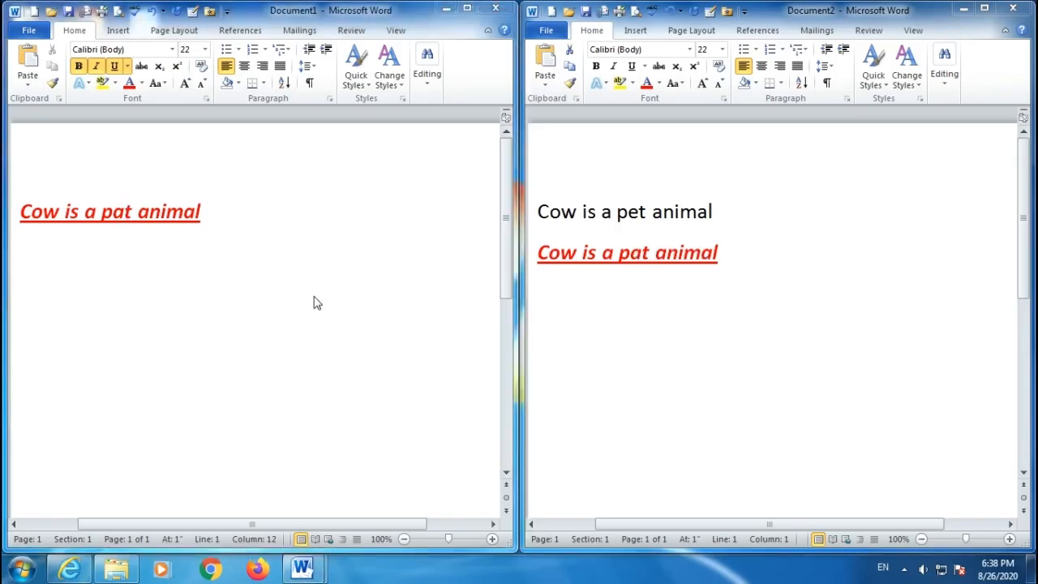
# Step: Close Document1 without saving its changes and maximize the Document2 window
pyautogui.click(495, 9)
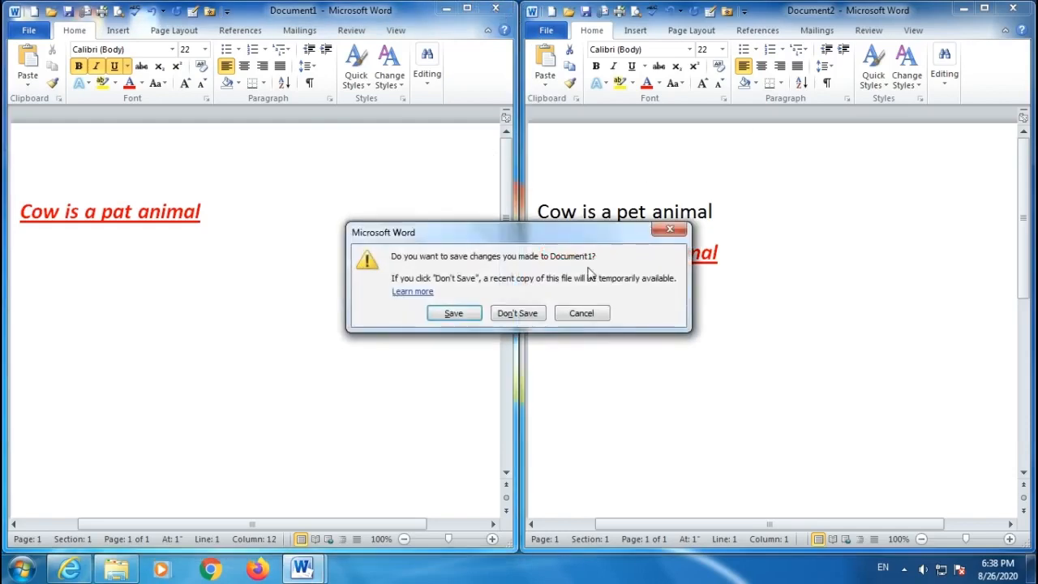
pyautogui.click(517, 314)
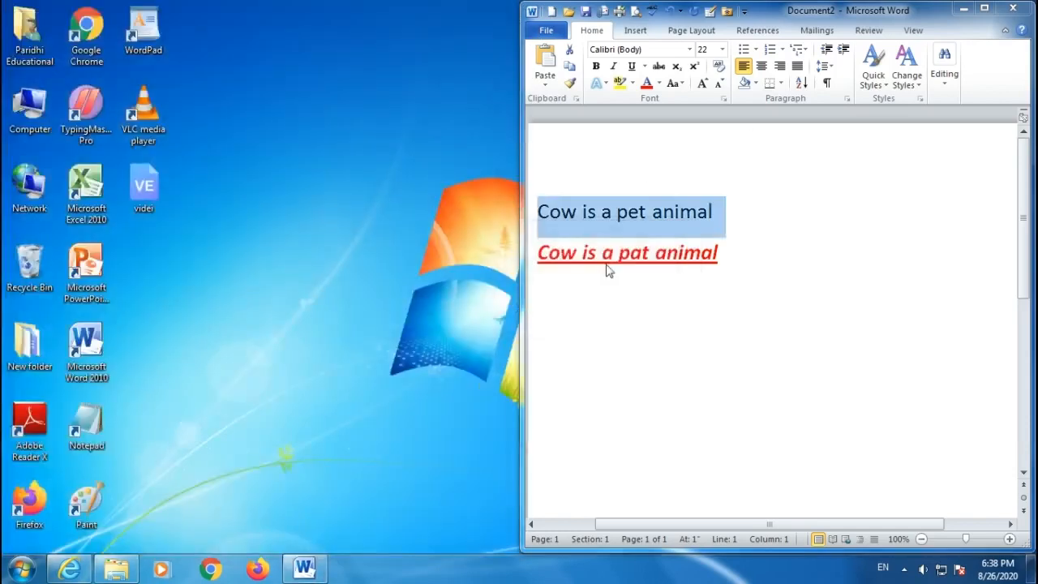
pyautogui.click(984, 8)
# Step: Open the default paste settings and examine the cut, copy and paste options
pyautogui.click(20, 79)
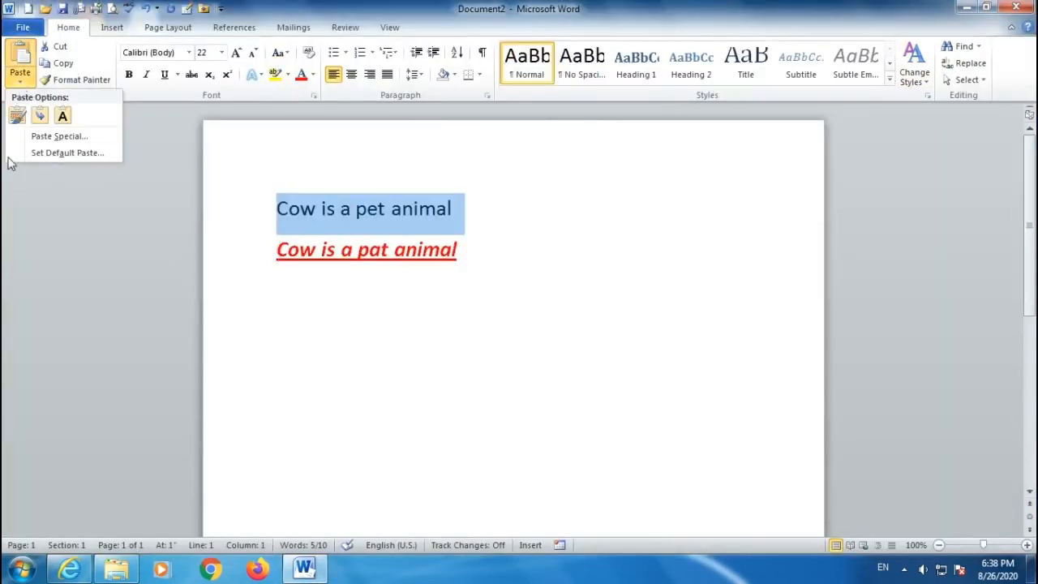
pyautogui.click(51, 152)
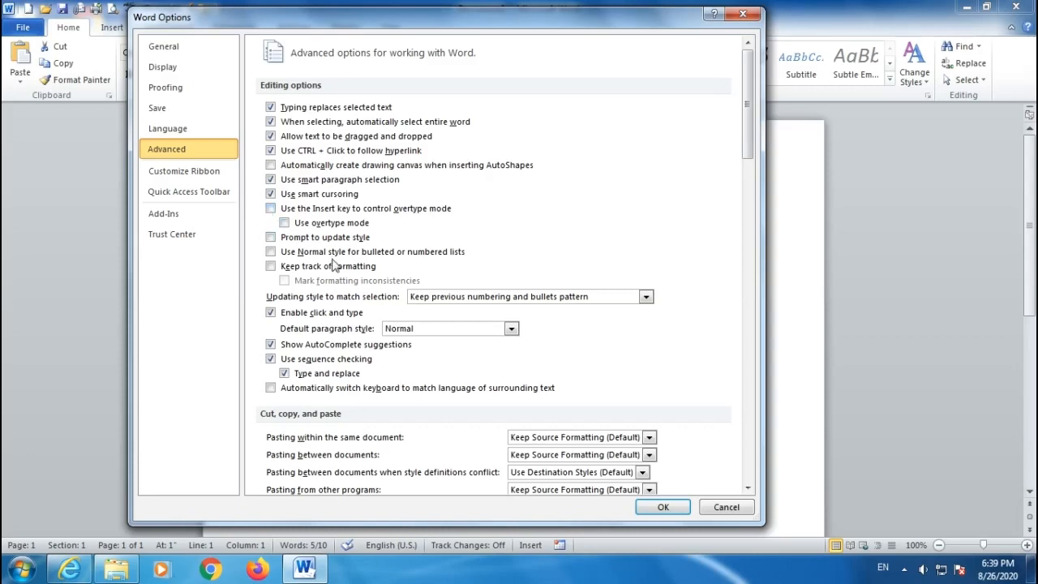
pyautogui.scroll(-5, 332, 265)
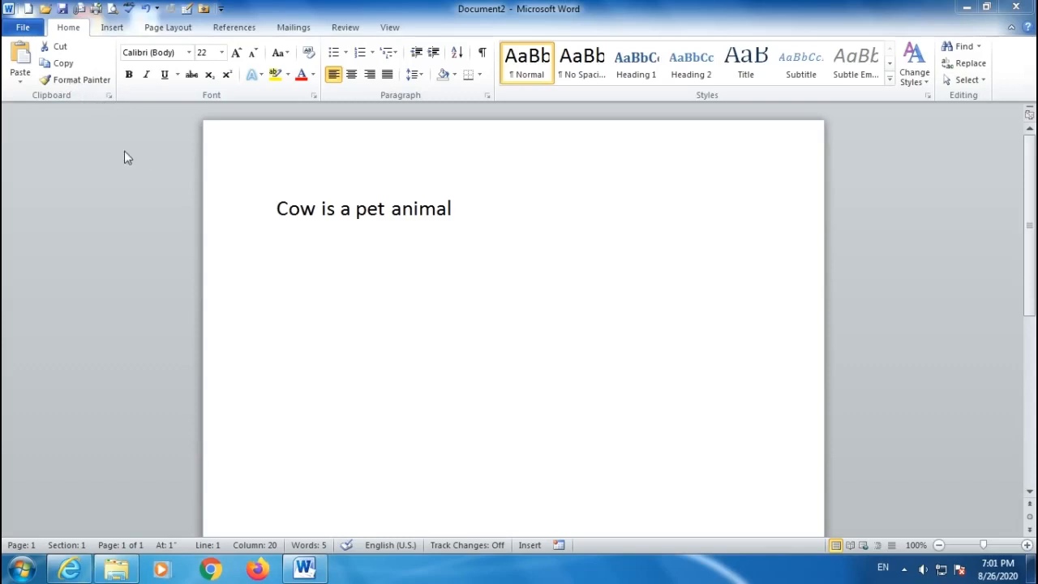
# Step: Add a line two paragraphs below "Cow is a pet animal" consisting of a boy's first name followed by "is a good boy"
pyautogui.moveTo(476, 214); pyautogui.dragTo(473, 207)
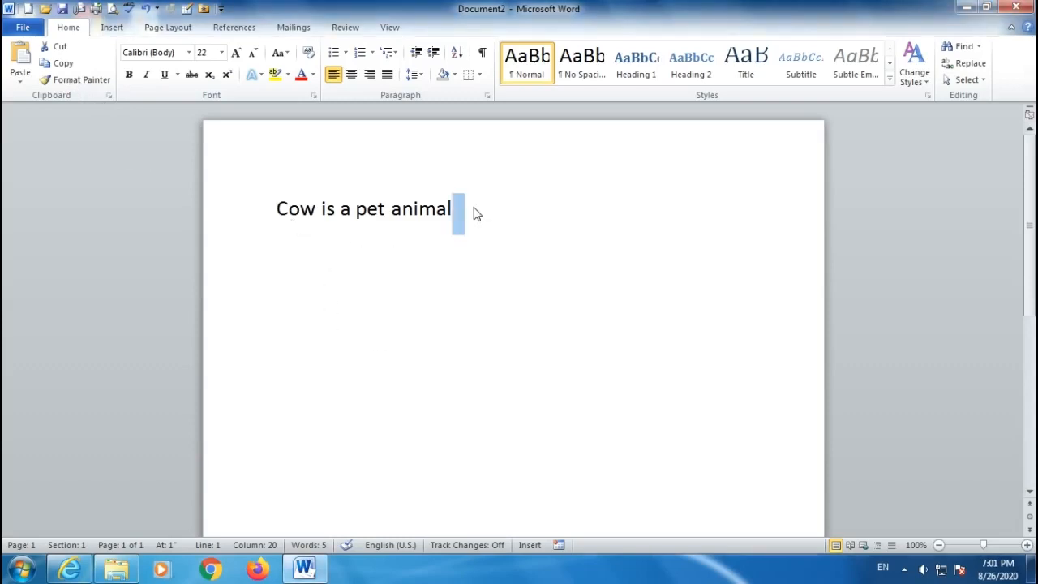
pyautogui.press('Return')
pyautogui.press('Return')
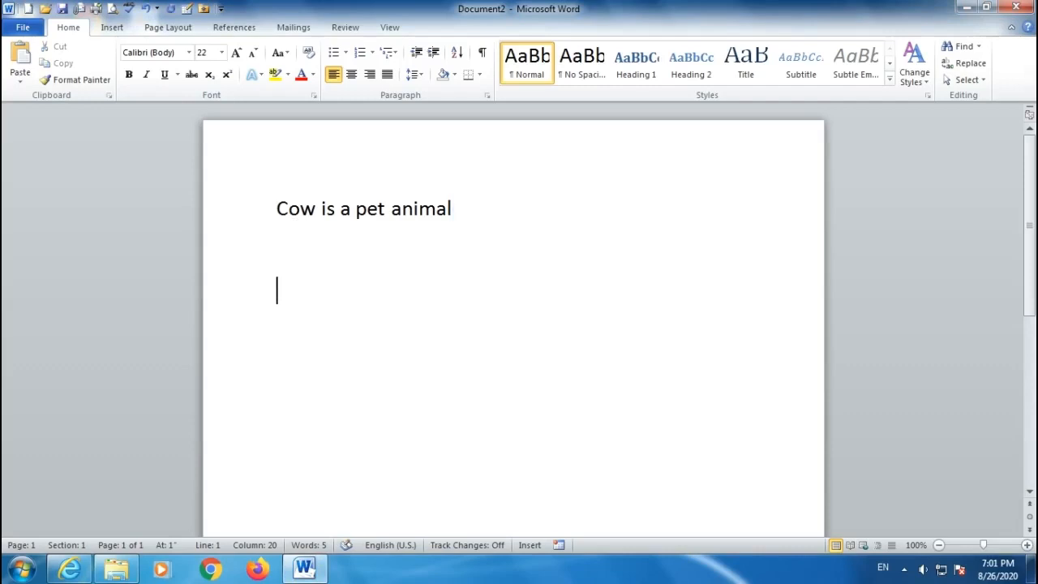
pyautogui.write('mohan is a ')
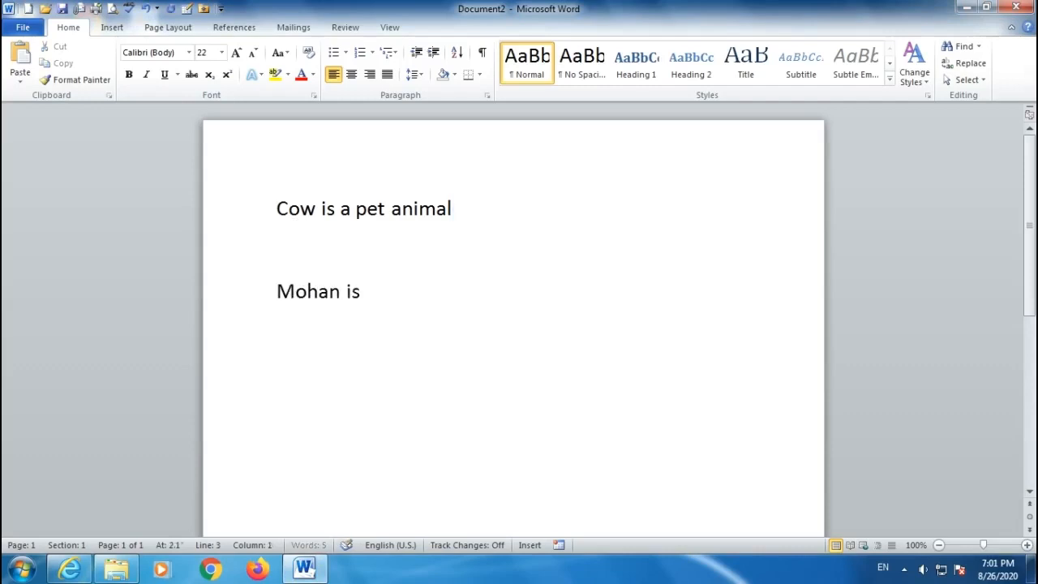
pyautogui.write('gooe')
pyautogui.press('BackSpace')
pyautogui.write('d boy')
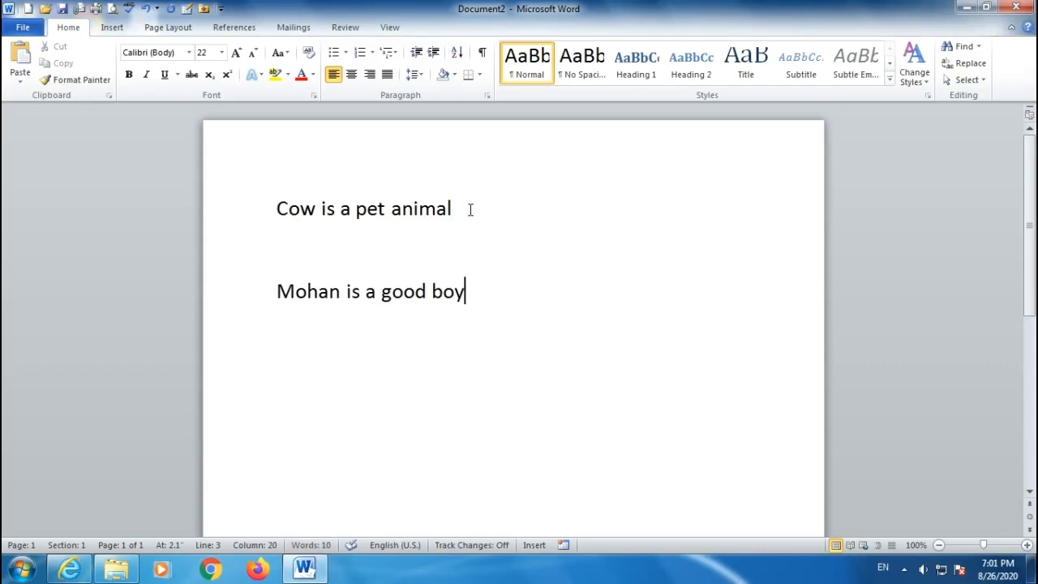
# Step: Format the "Cow is a pet animal" line as bold, italic, underlined and red text
pyautogui.moveTo(470, 209); pyautogui.dragTo(242, 217)
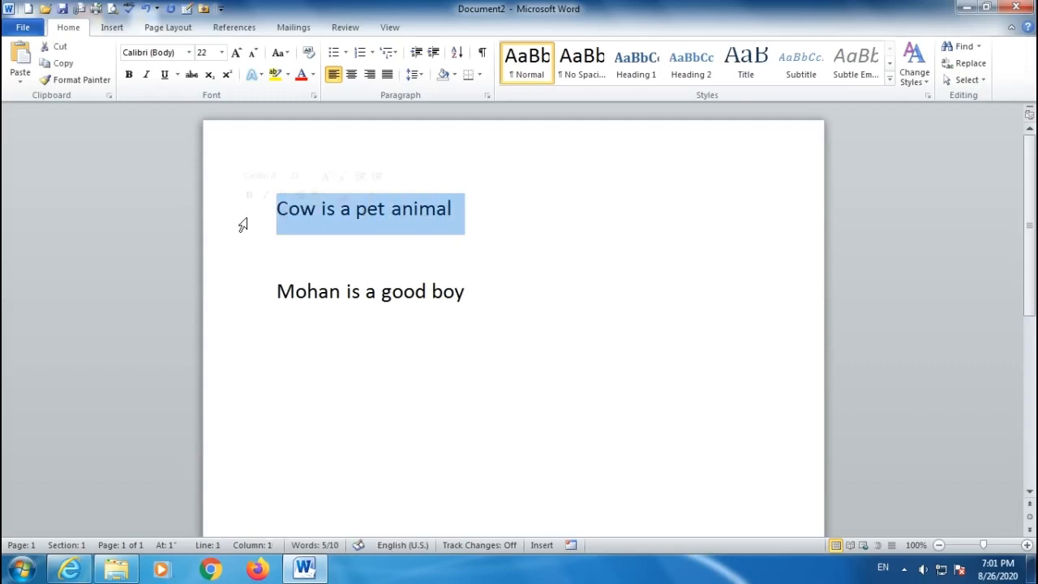
pyautogui.click(128, 75)
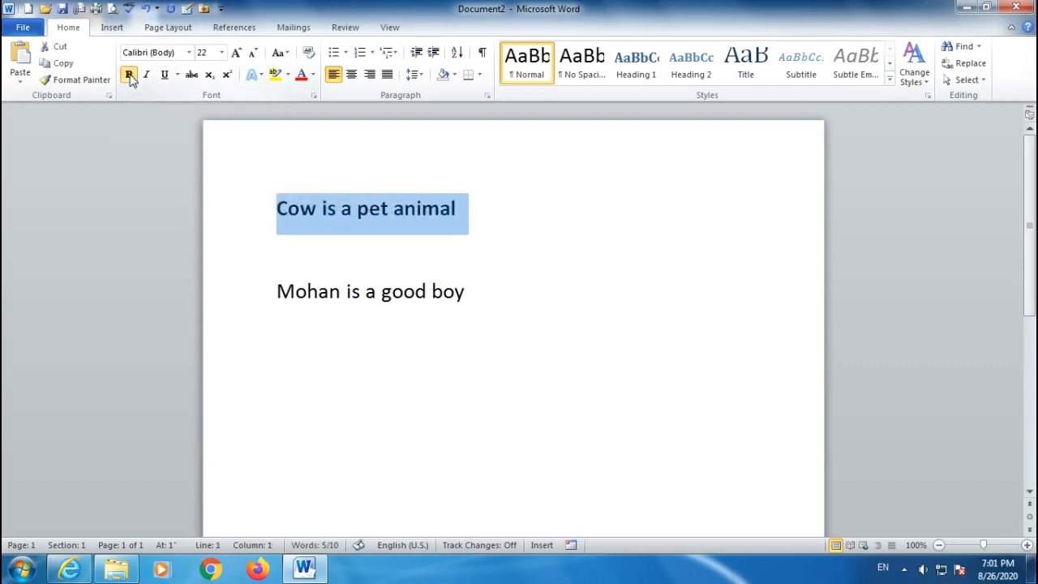
pyautogui.click(145, 74)
pyautogui.click(164, 74)
pyautogui.click(301, 75)
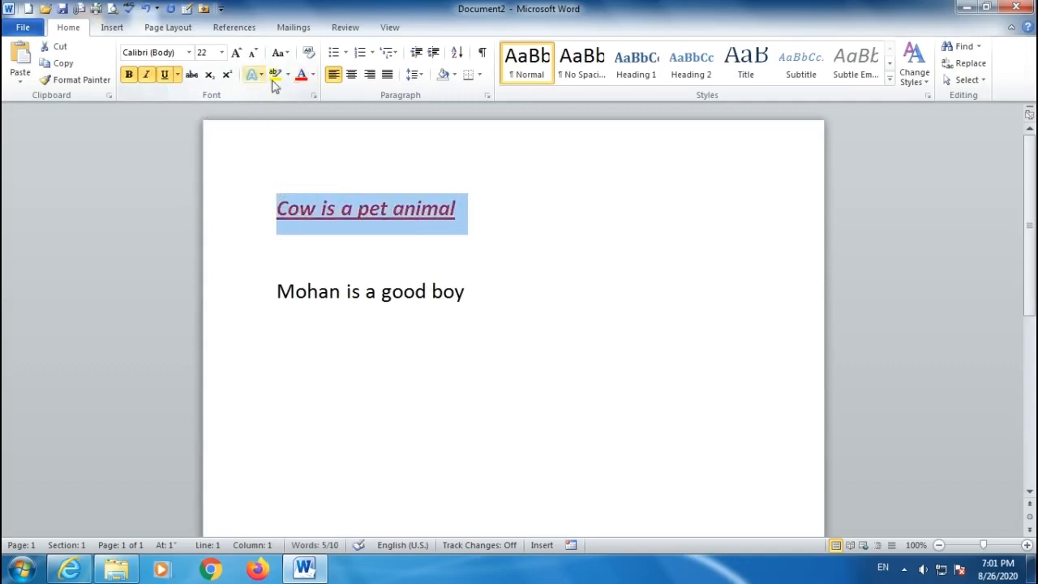
# Step: Set the font of the "Cow is a pet animal" line to Bodoni MT Black and deselect the text
pyautogui.click(189, 52)
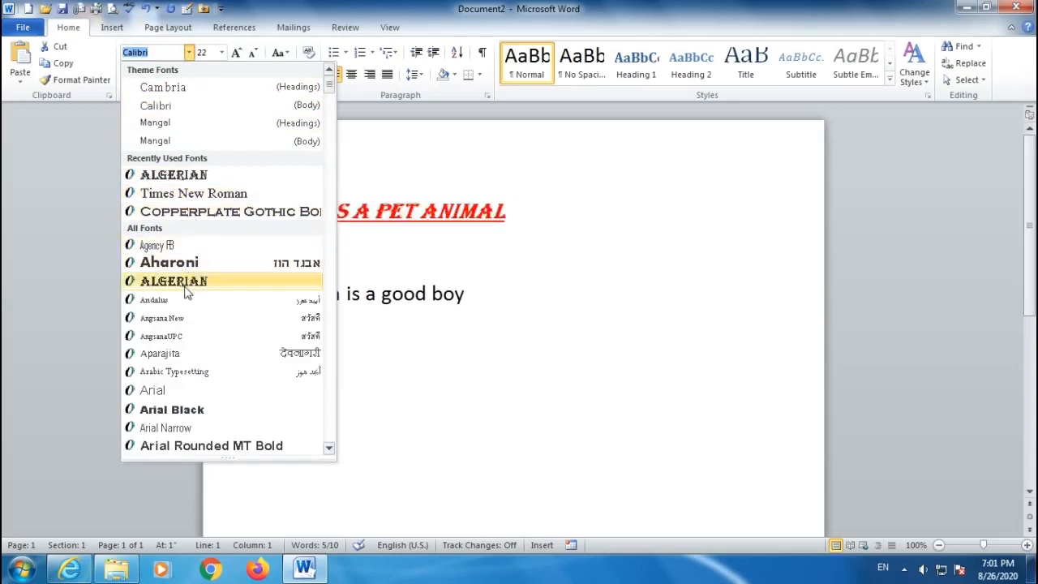
pyautogui.scroll(-6, 196, 292)
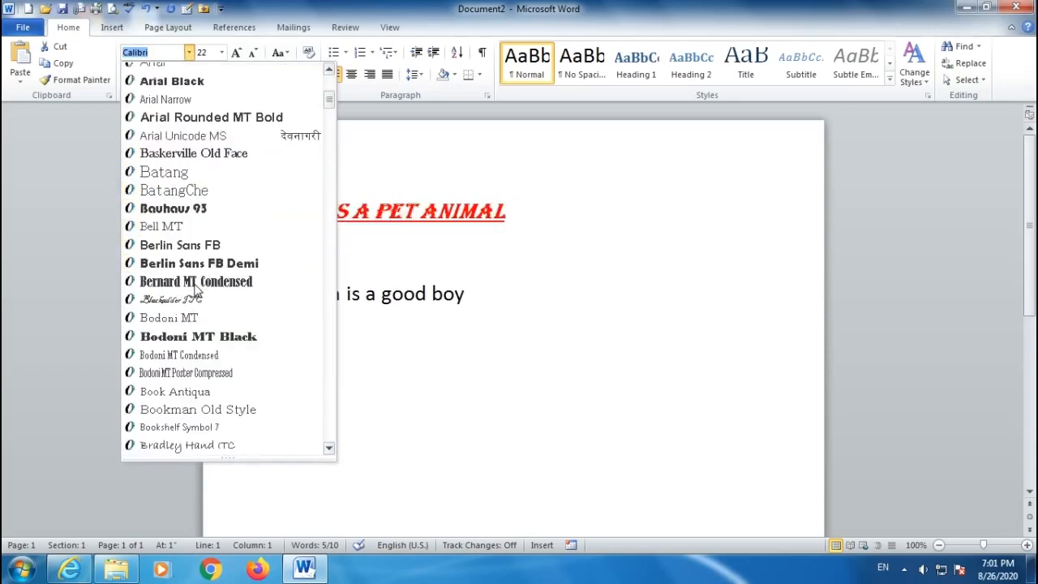
pyautogui.click(185, 336)
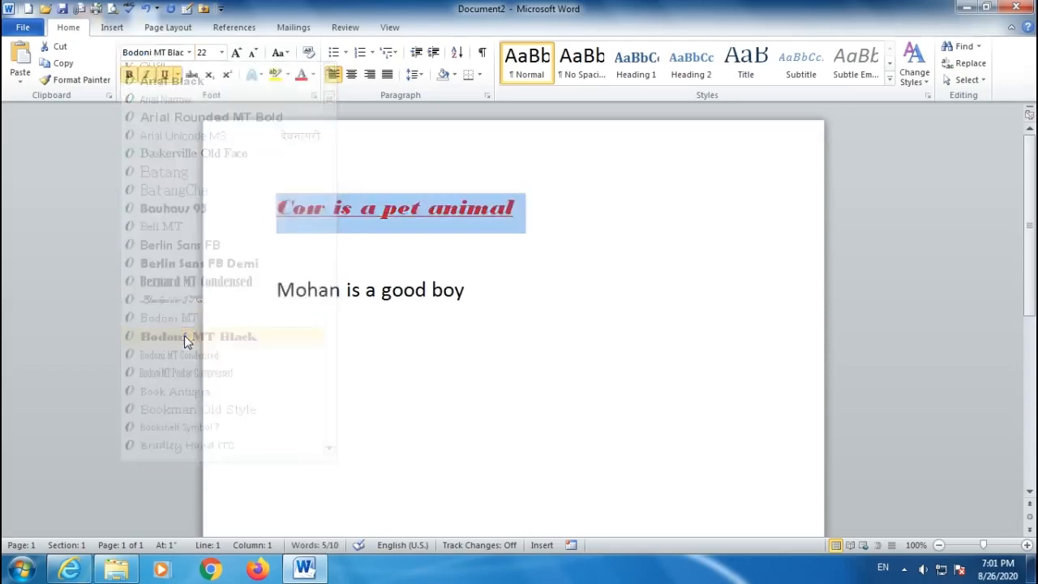
pyautogui.click(580, 331)
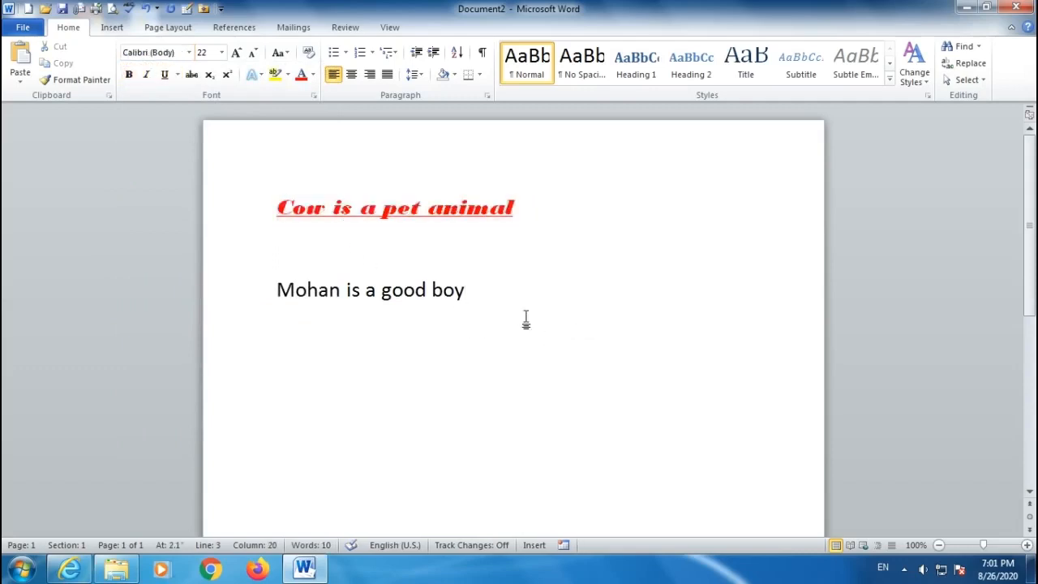